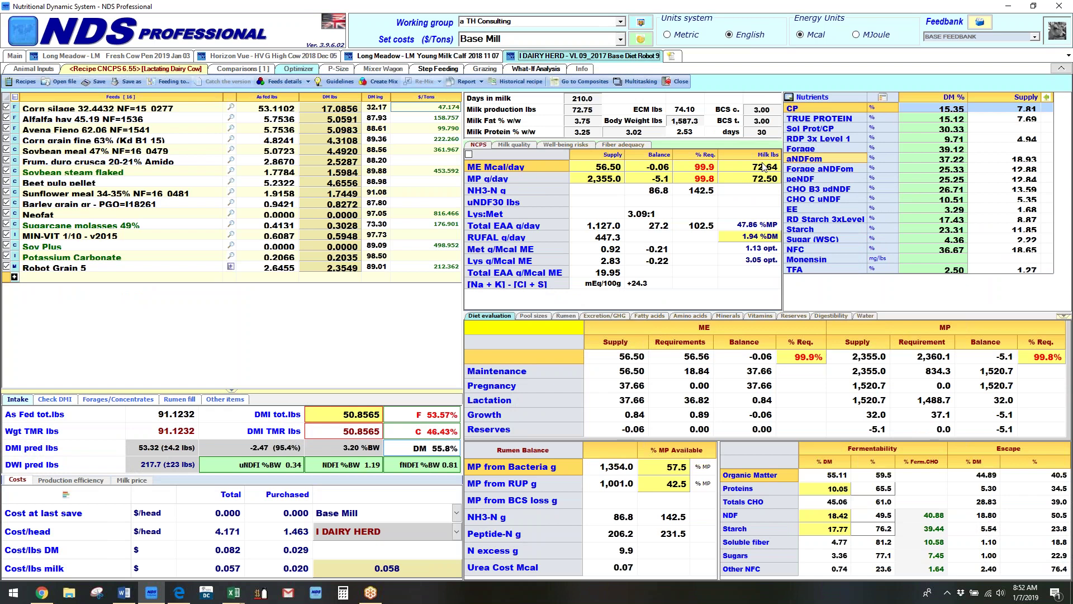
Exclude Robot Grain 5 from the TMR and set its step feeding maximum to 13.5 lbs
{"action": "left_click", "coordinate": [8, 267]}
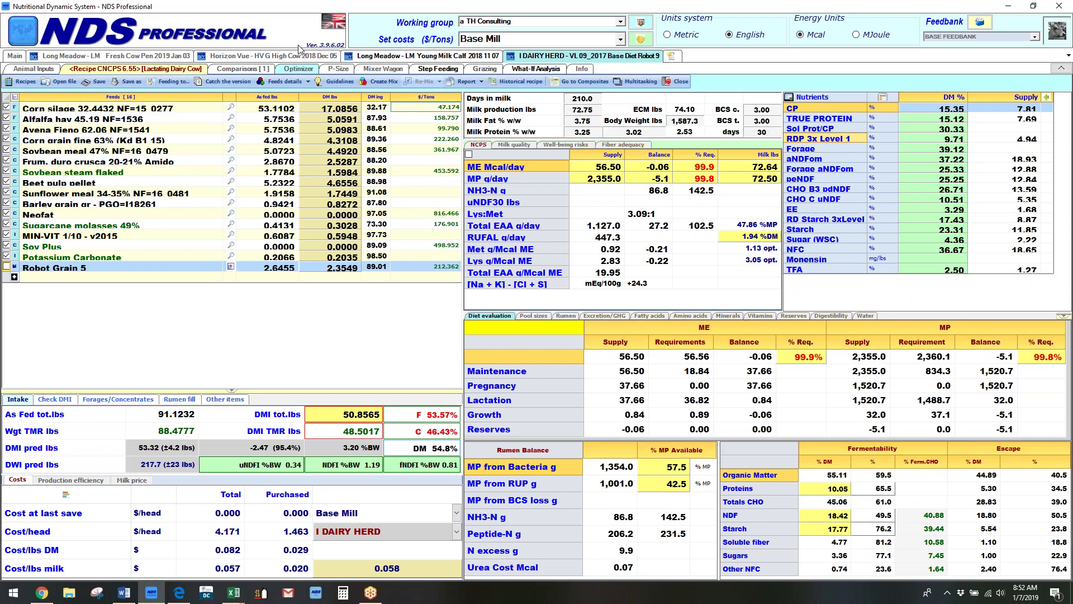
{"action": "left_click", "coordinate": [438, 69]}
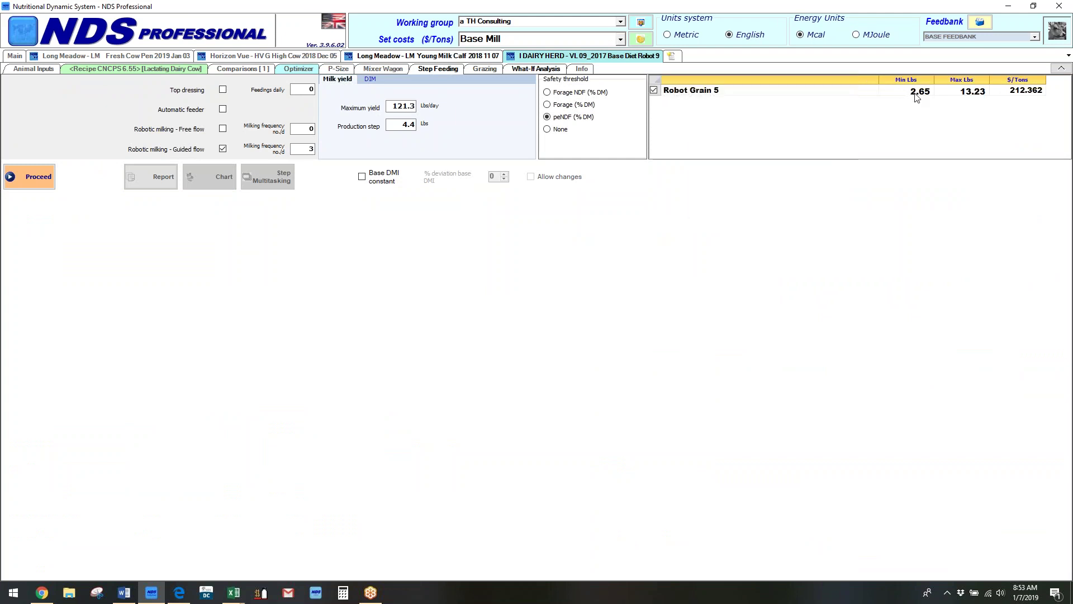
{"action": "left_click", "coordinate": [984, 97]}
{"action": "key", "text": "BackSpace"}
{"action": "key", "text": "BackSpace"}
{"action": "key", "text": "BackSpace"}
{"action": "key", "text": "BackSpace"}
{"action": "key", "text": "BackSpace"}
{"action": "type", "text": "13.5"}
{"action": "key", "text": "Return"}
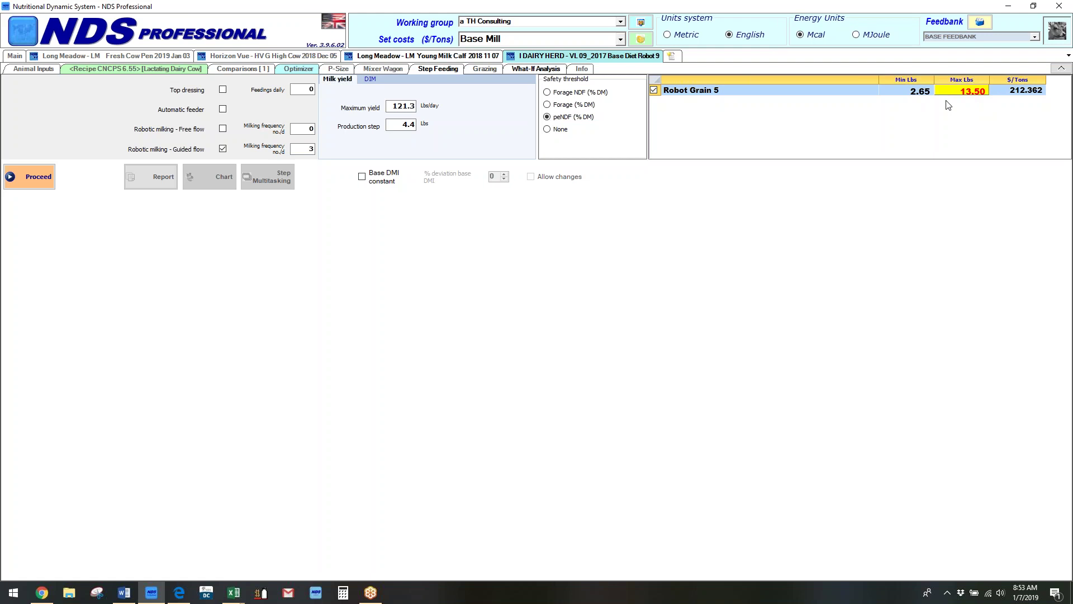
Set the step feeding maximum milk yield to 130 lbs/day and the production step to 8 lbs
{"action": "left_click", "coordinate": [396, 105]}
{"action": "type", "text": "120"}
{"action": "key", "text": "BackSpace"}
{"action": "key", "text": "BackSpace"}
{"action": "key", "text": "BackSpace"}
{"action": "type", "text": "1230"}
{"action": "key", "text": "BackSpace"}
{"action": "key", "text": "BackSpace"}
{"action": "key", "text": "BackSpace"}
{"action": "type", "text": "30"}
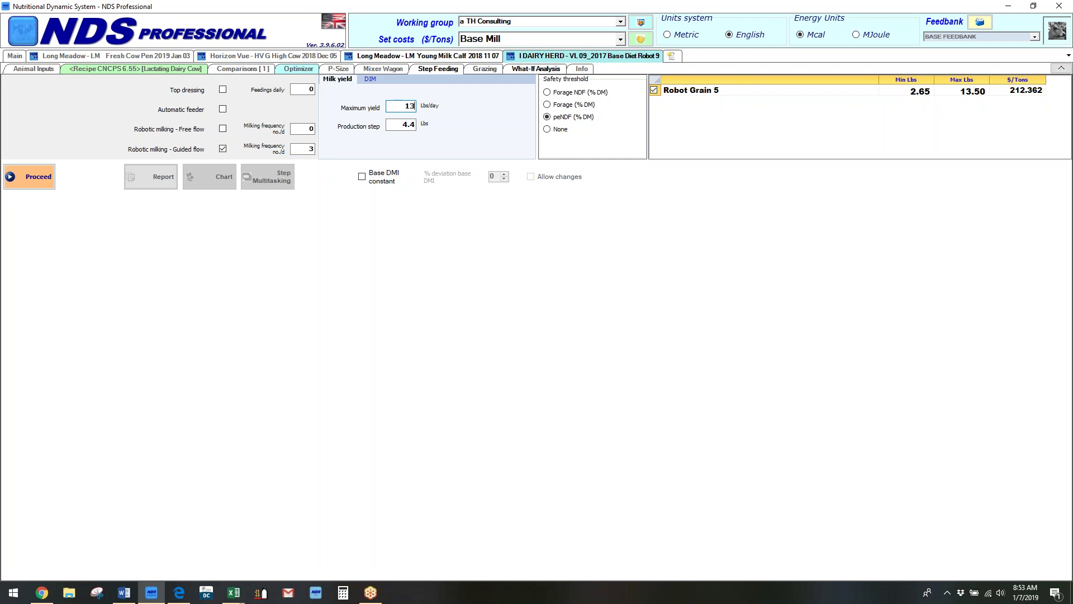
{"action": "key", "text": "Tab"}
{"action": "type", "text": "8"}
{"action": "key", "text": "Tab"}
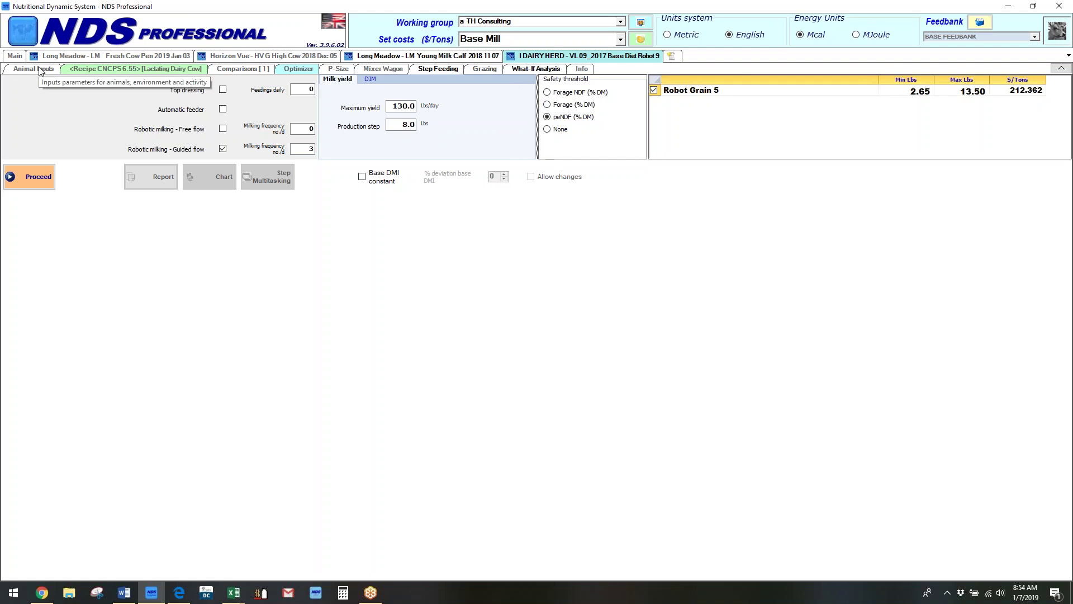
Review the well-being risk defaults for lactating dairy cows, especially time below pH 5.8, then return to the robot diet's step feeding
{"action": "left_click", "coordinate": [15, 56]}
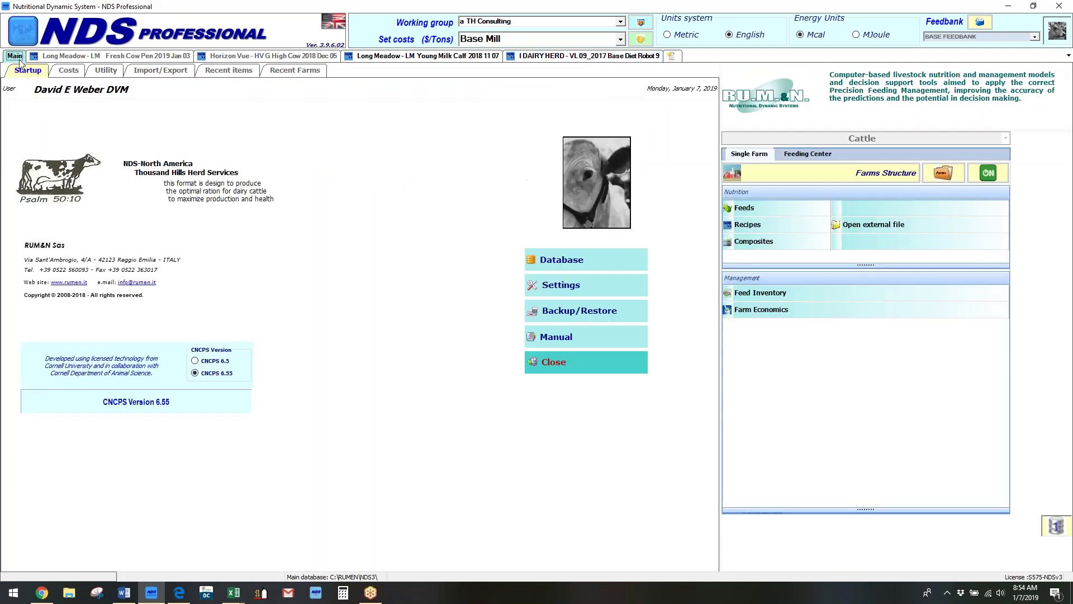
{"action": "left_click", "coordinate": [103, 71]}
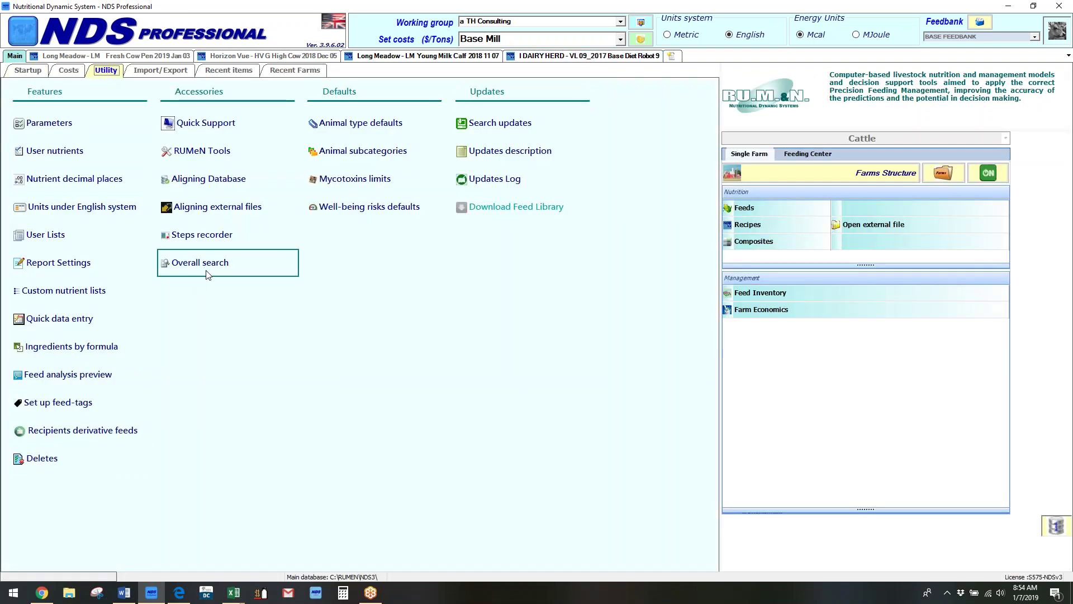
{"action": "left_click", "coordinate": [358, 208]}
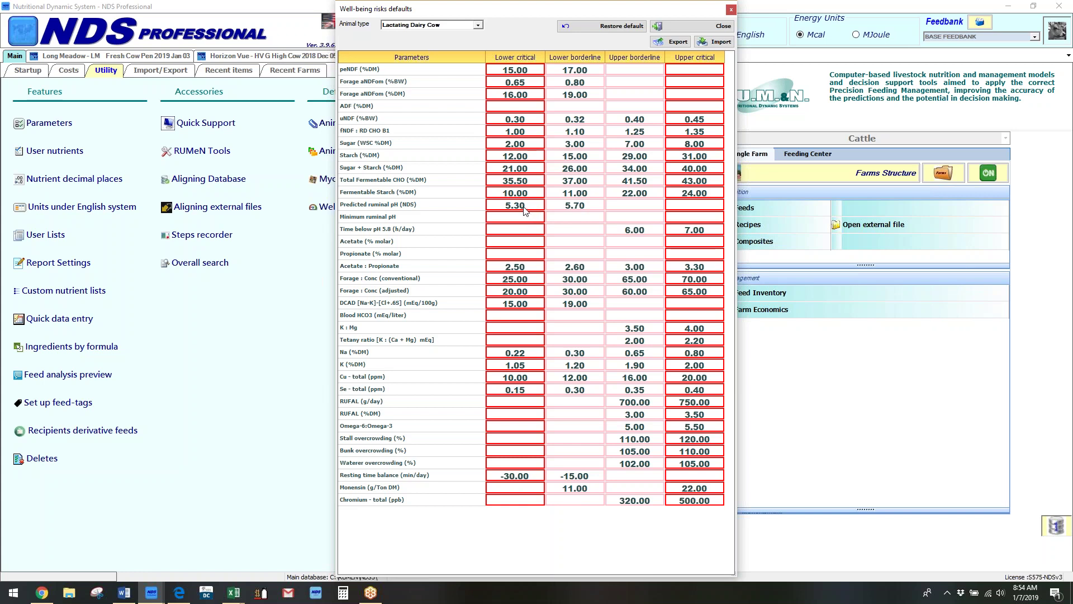
{"action": "left_click", "coordinate": [631, 234]}
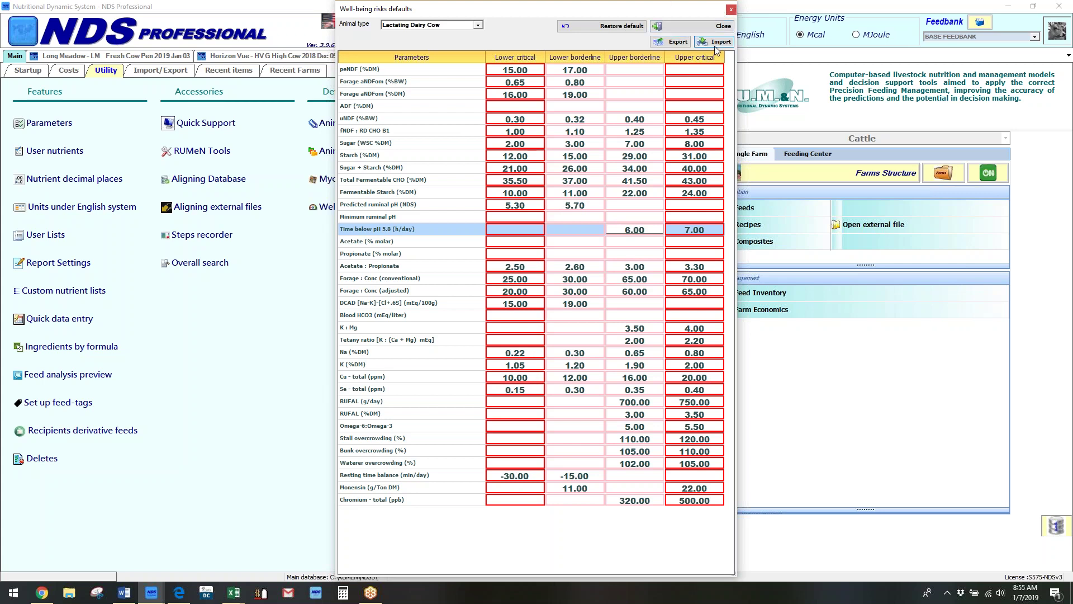
{"action": "left_click", "coordinate": [732, 10]}
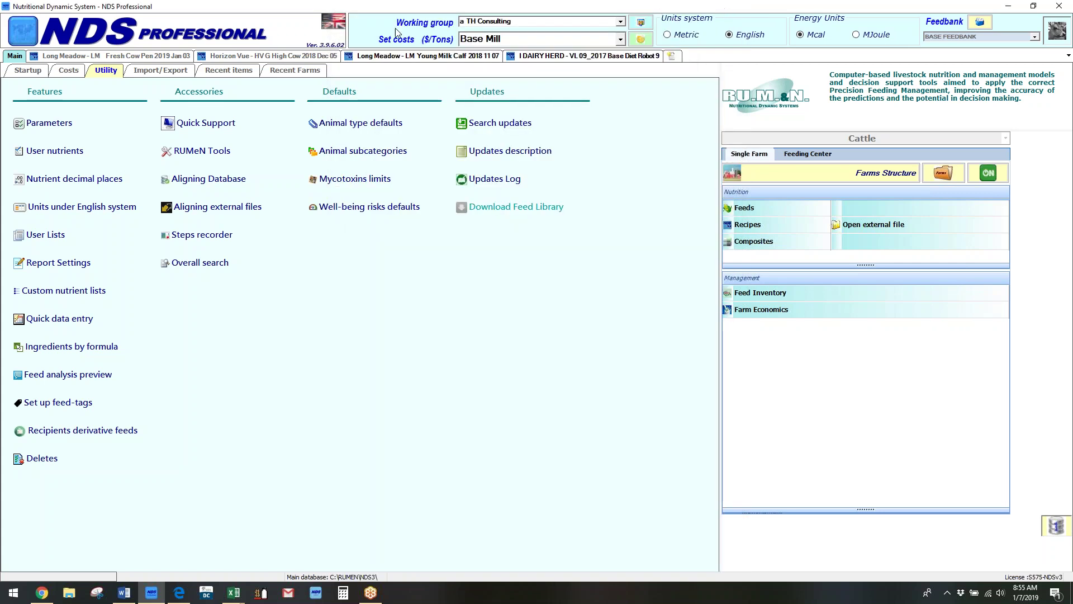
{"action": "left_click", "coordinate": [589, 56]}
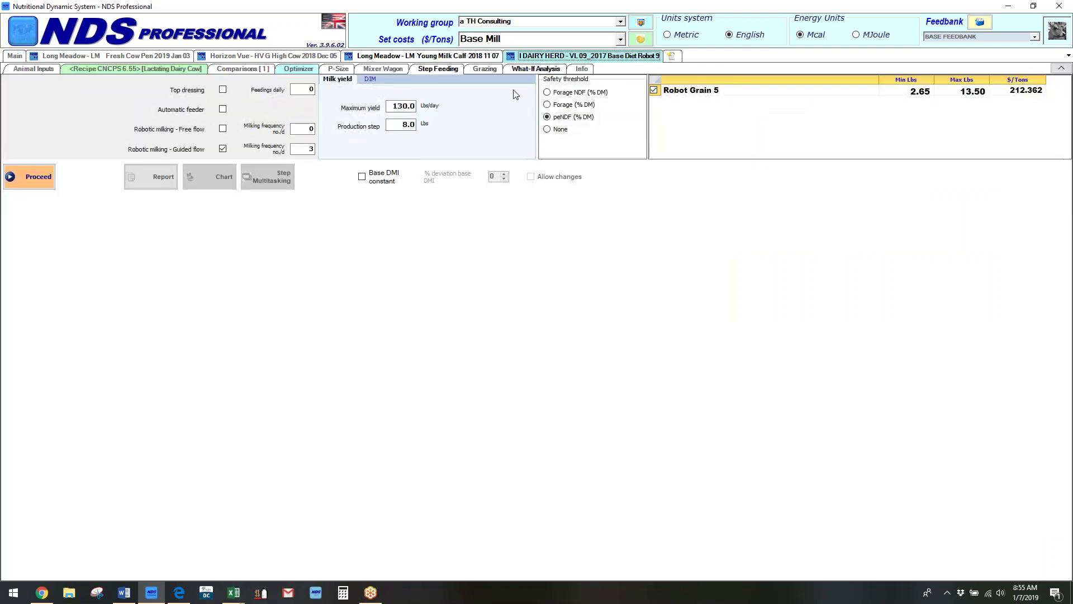
Set the guided-flow robotic milking frequency to 3 per day and calculate the step feeding outcomes
{"action": "left_click", "coordinate": [392, 110]}
{"action": "left_click", "coordinate": [307, 149]}
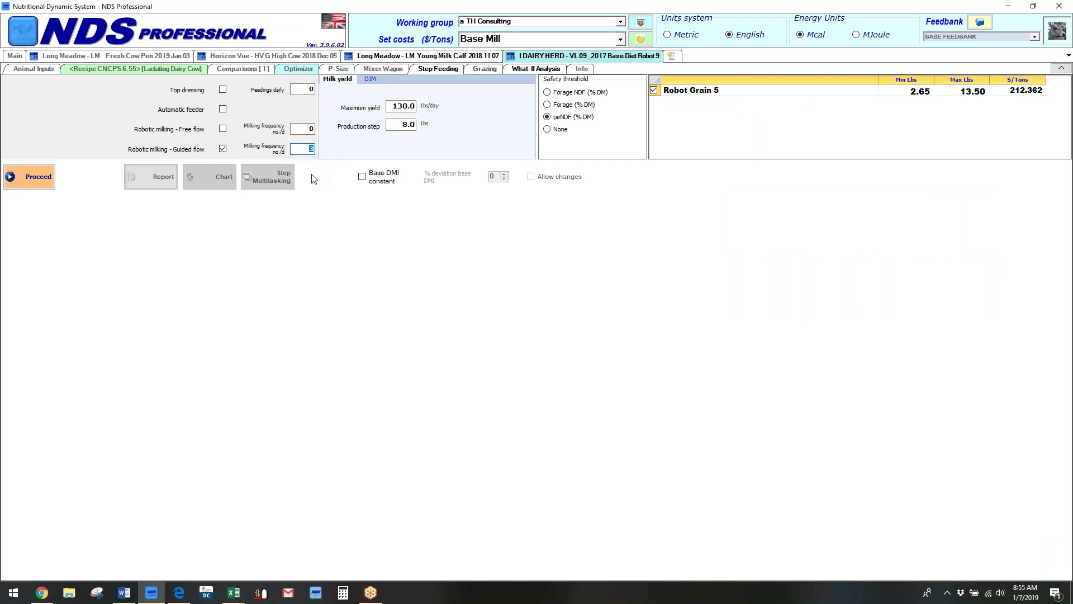
{"action": "type", "text": "3"}
{"action": "left_click", "coordinate": [38, 179]}
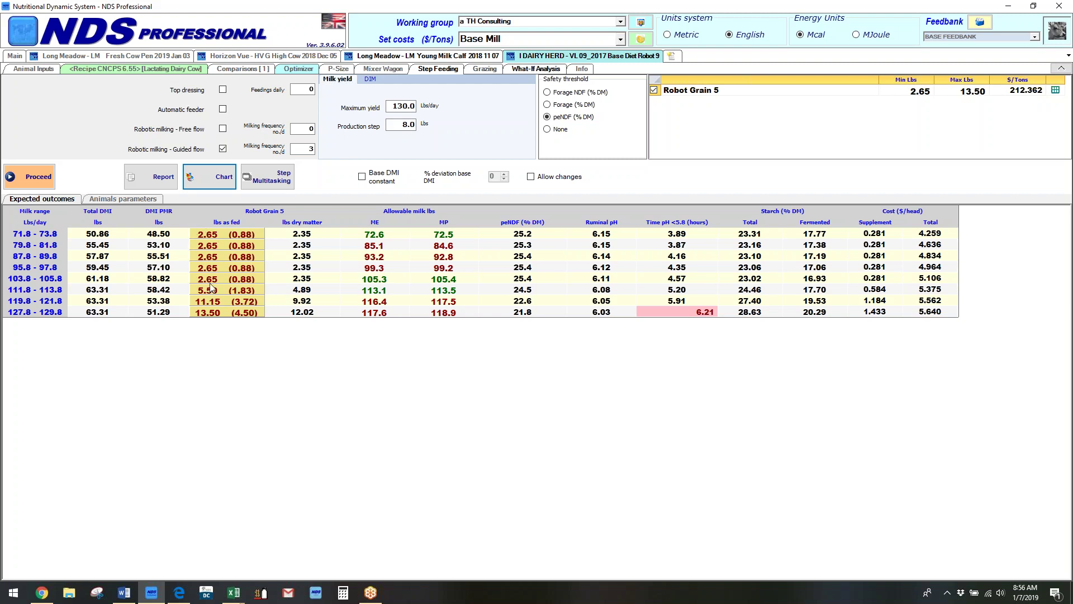
Allow changes and set Robot Grain 5 to 3.5, 4, 4.25 and 4.5 lbs as fed for the milk ranges from 79.8 to 105.8 lbs/day
{"action": "left_click", "coordinate": [532, 178]}
{"action": "left_click", "coordinate": [211, 251]}
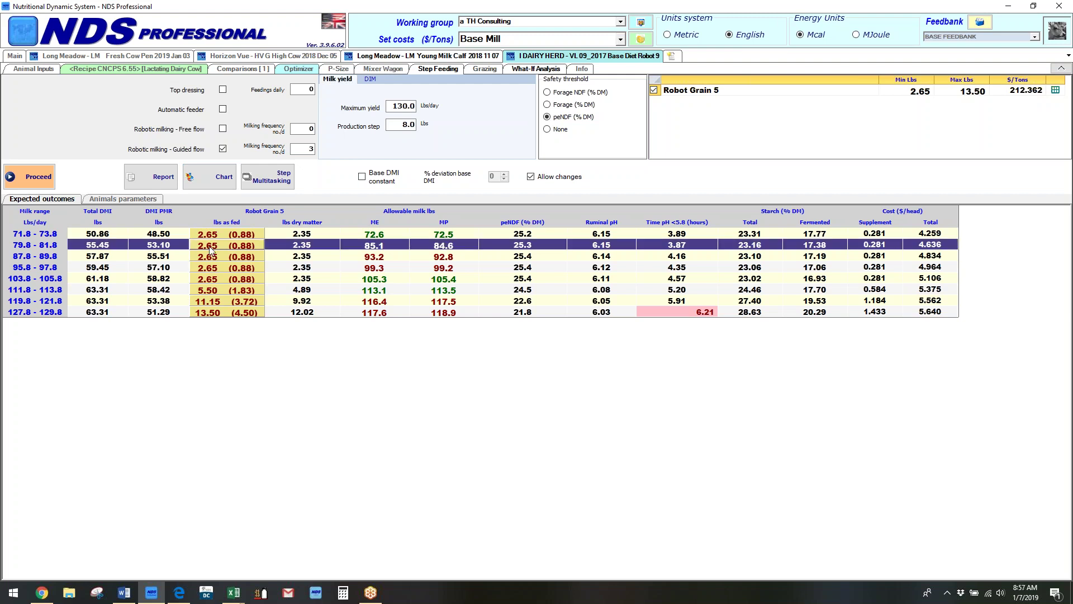
{"action": "double_click", "coordinate": [209, 246]}
{"action": "type", "text": "3.5"}
{"action": "key", "text": "Return"}
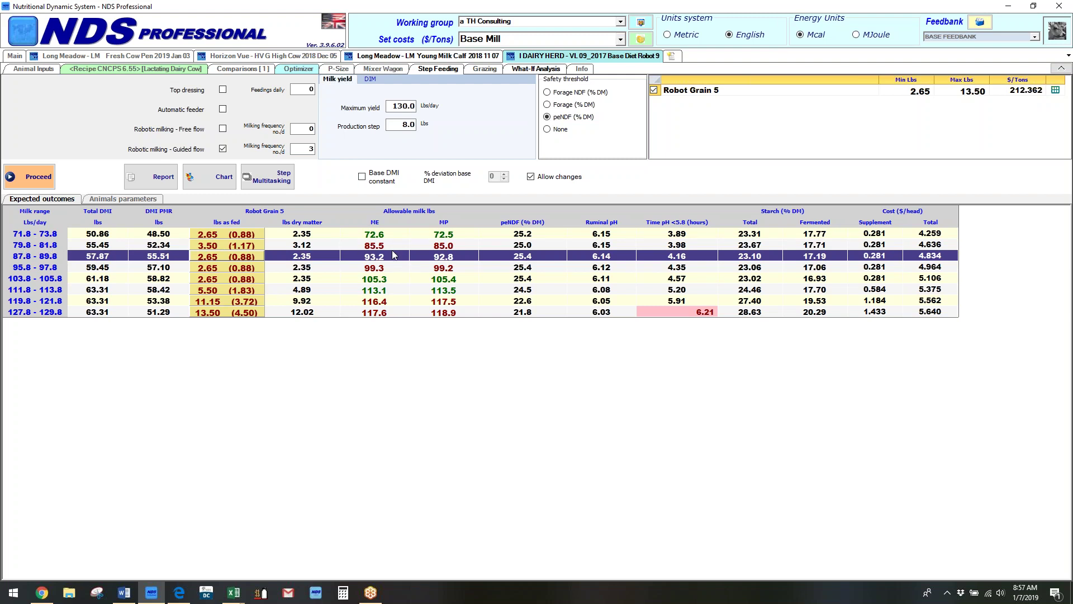
{"action": "double_click", "coordinate": [211, 258]}
{"action": "key", "text": "Return"}
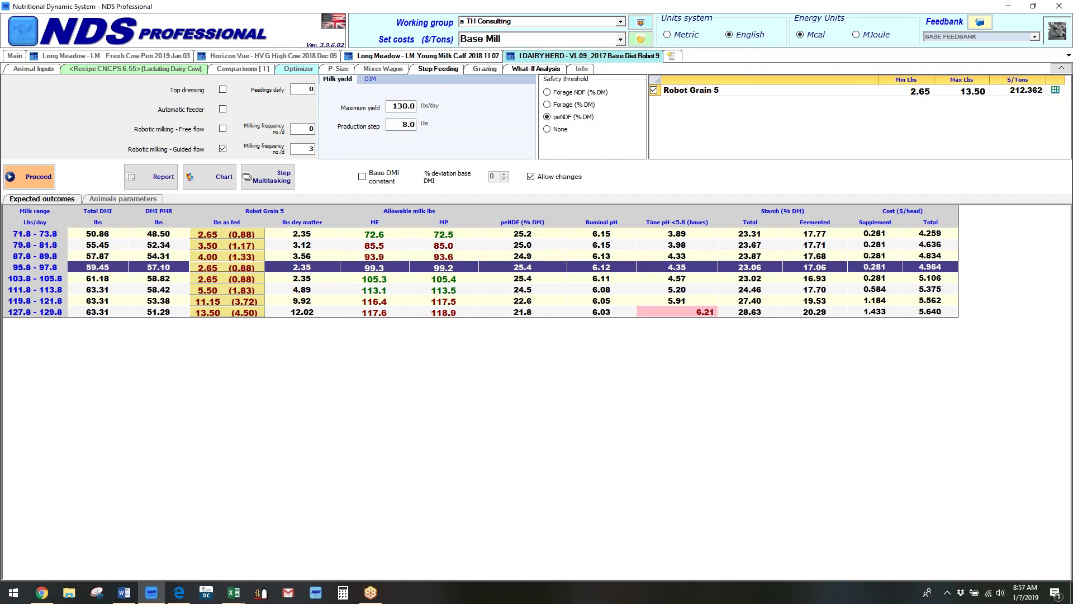
{"action": "type", "text": "4.25"}
{"action": "key", "text": "Return"}
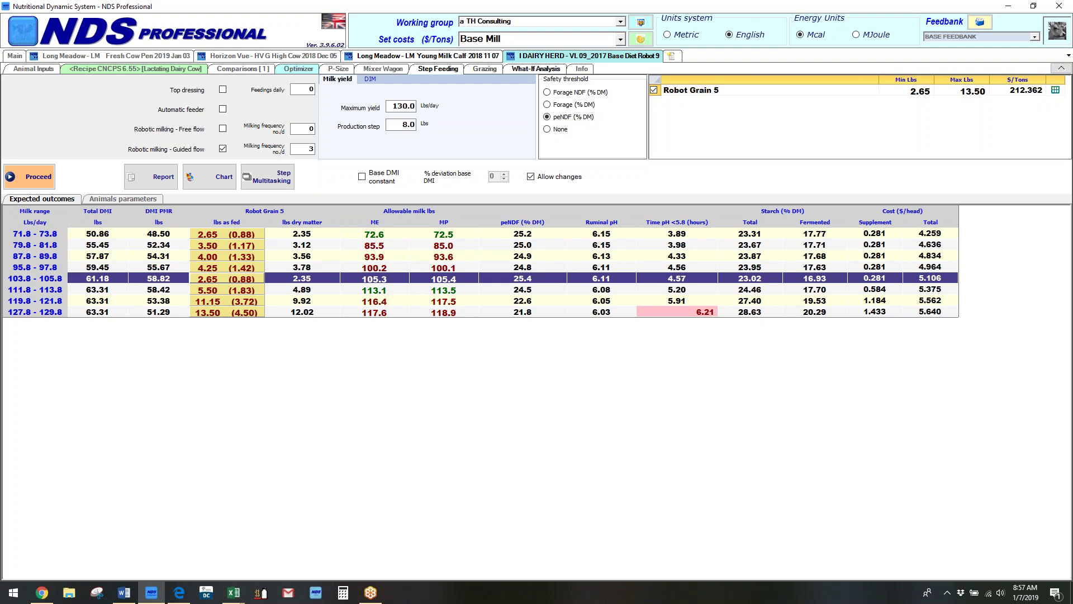
{"action": "type", "text": "4.5"}
{"action": "key", "text": "Return"}
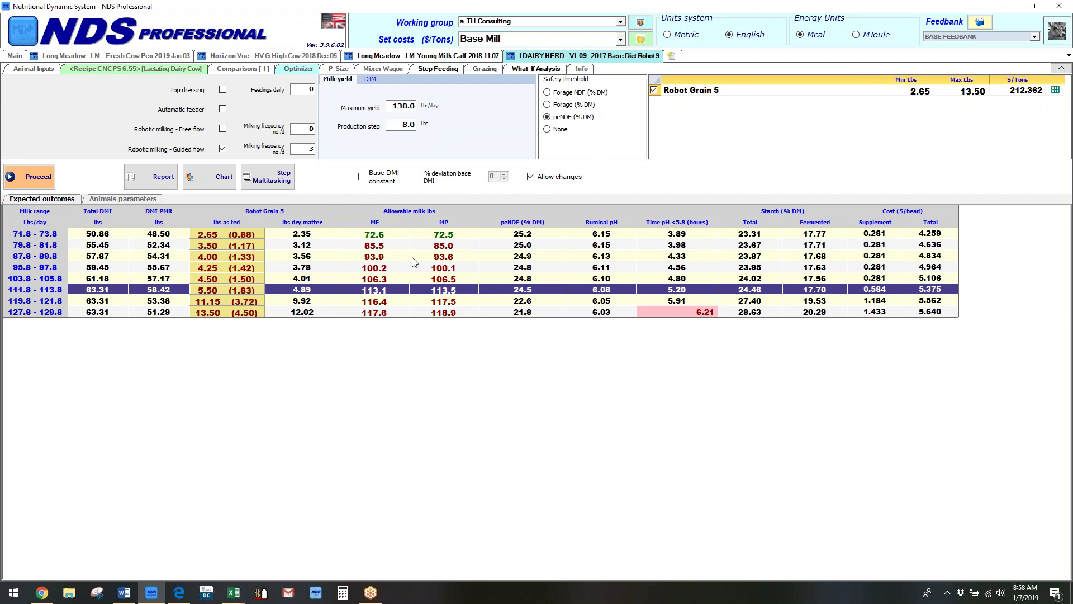
Set Robot Grain 5 to 3 lbs as fed for the 79.8–81.8 milk range and 3.5 lbs for 87.8–89.8
{"action": "left_click", "coordinate": [209, 244]}
{"action": "type", "text": "3"}
{"action": "key", "text": "Return"}
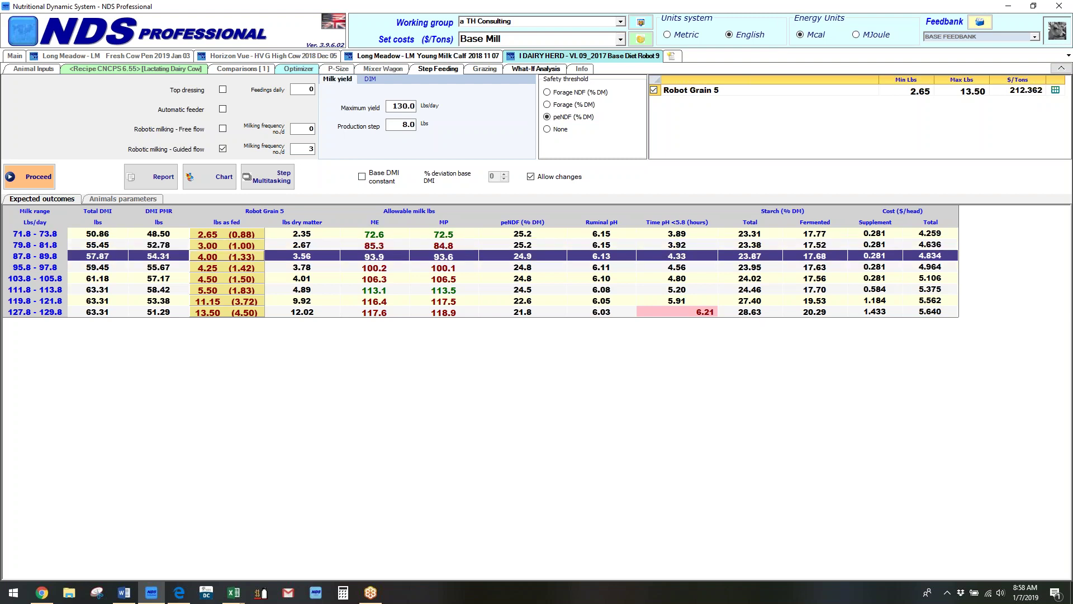
{"action": "type", "text": "3.5"}
{"action": "key", "text": "Return"}
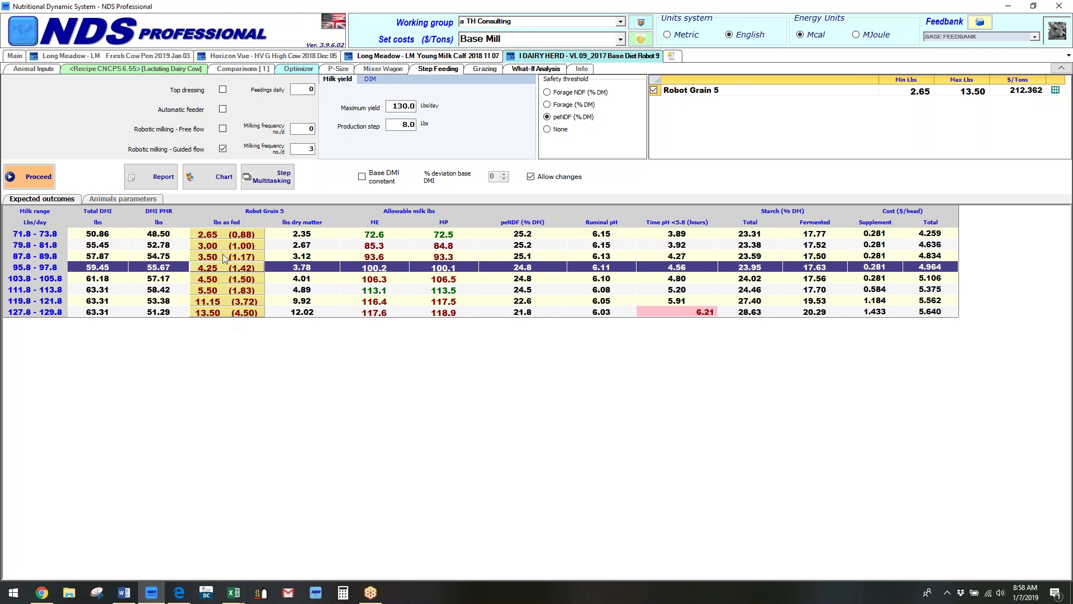
Recalculate the feeding steps with base DMI held constant at 5% deviation, and allow changes to the resulting amounts
{"action": "left_click", "coordinate": [531, 178]}
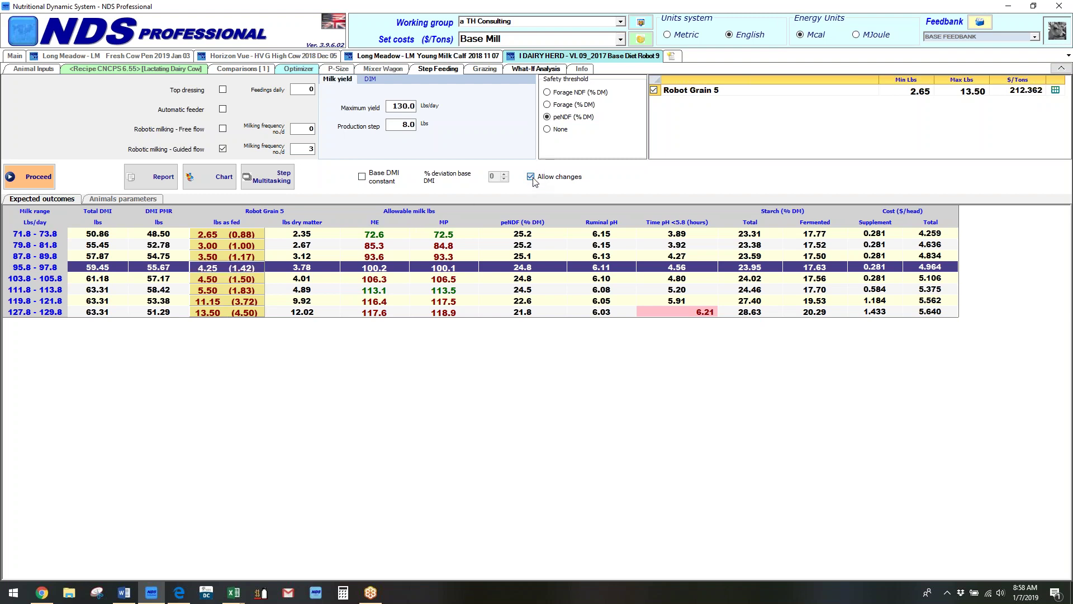
{"action": "left_click", "coordinate": [363, 177]}
{"action": "left_click", "coordinate": [28, 180]}
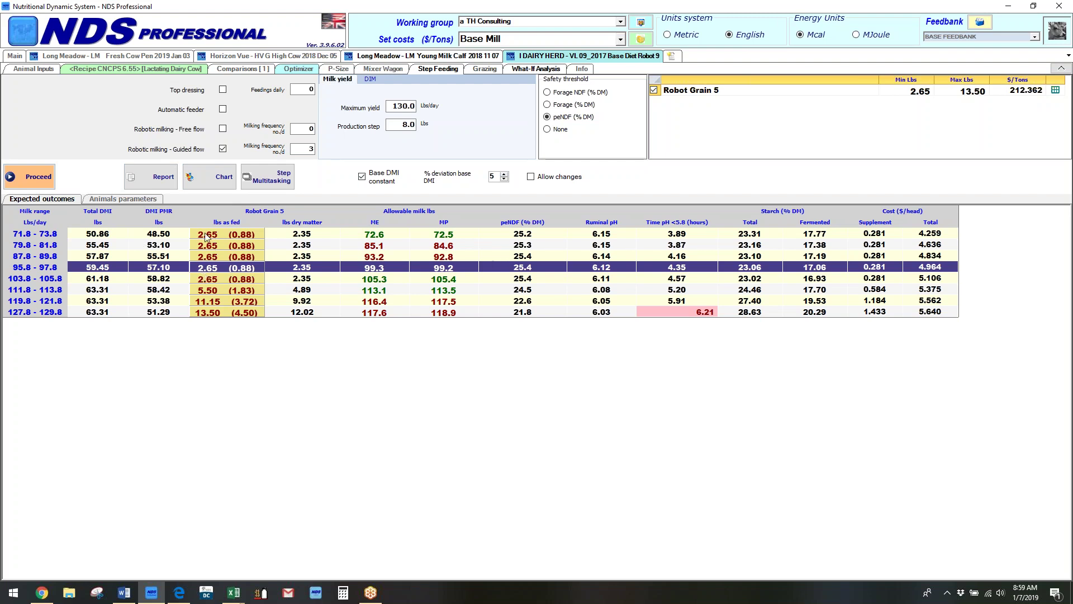
{"action": "left_click", "coordinate": [532, 178]}
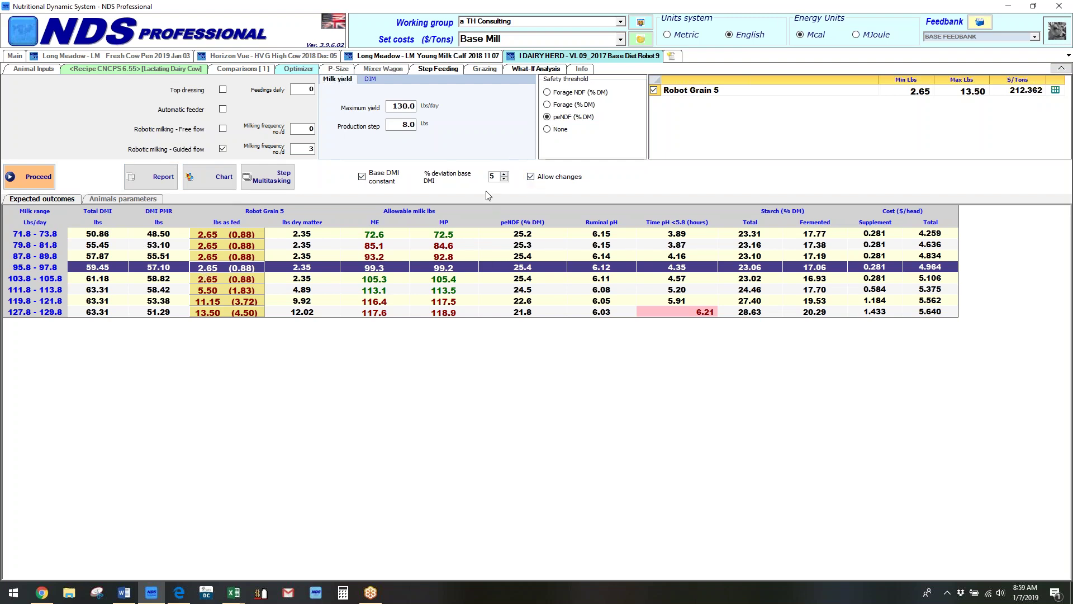
Set Robot Grain 5 to 3.5, 4 and 4.5 lbs as fed for the three milk ranges from 87.8 to 105.8 lbs/day
{"action": "left_click", "coordinate": [212, 260]}
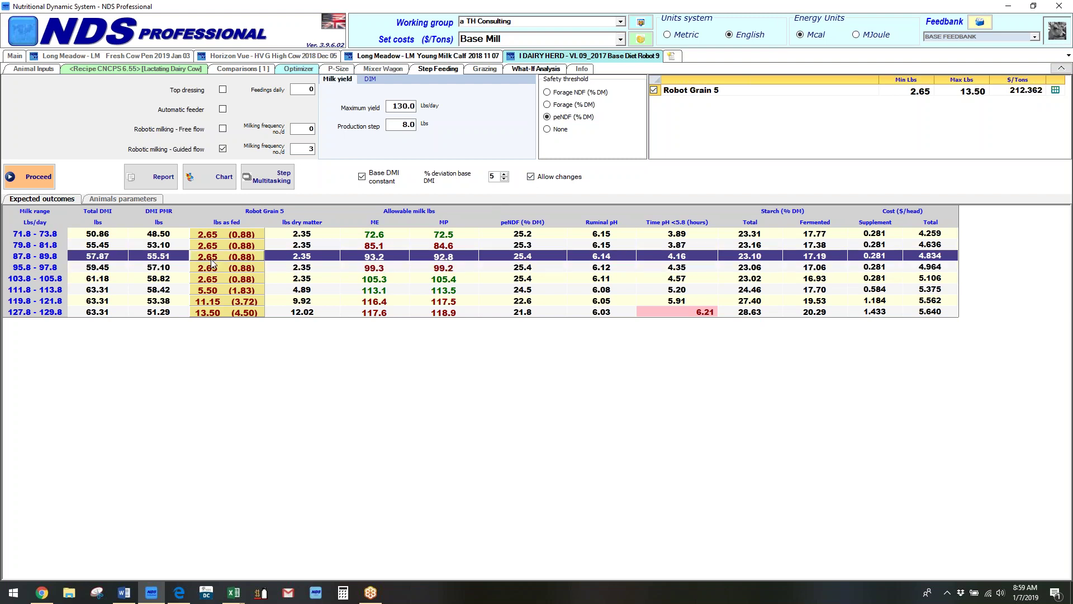
{"action": "left_click", "coordinate": [211, 259]}
{"action": "type", "text": "3.5"}
{"action": "key", "text": "Return"}
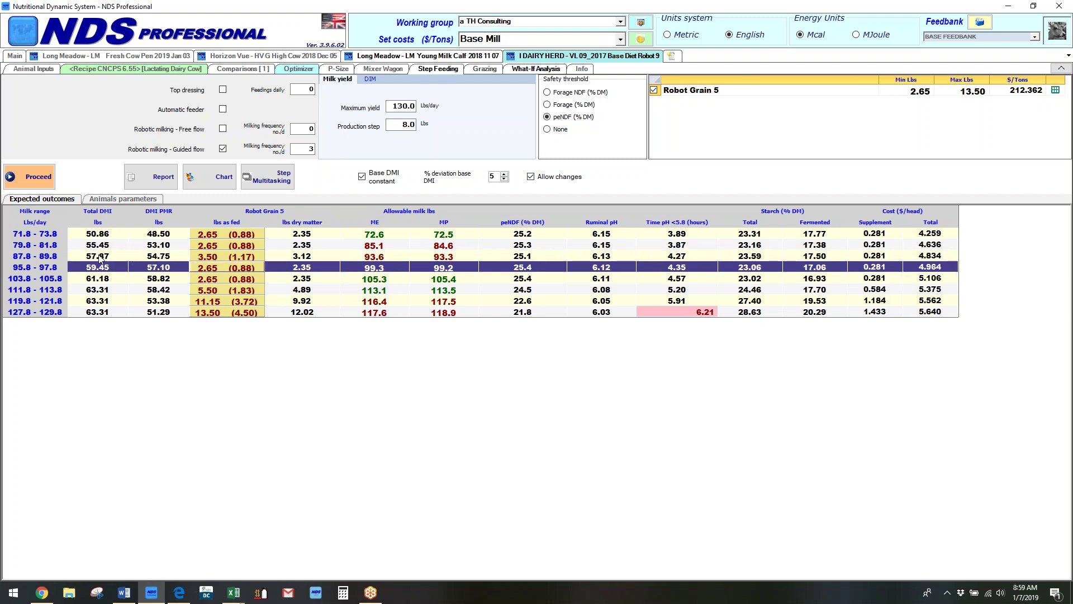
{"action": "left_click", "coordinate": [203, 271]}
{"action": "type", "text": "4"}
{"action": "key", "text": "Return"}
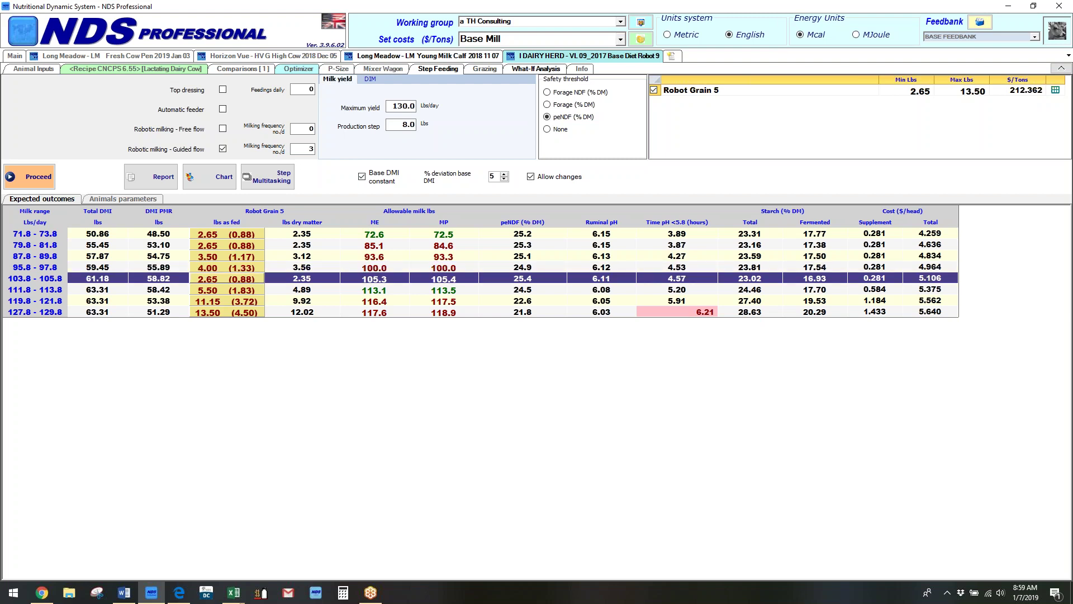
{"action": "type", "text": "4.5"}
{"action": "key", "text": "Return"}
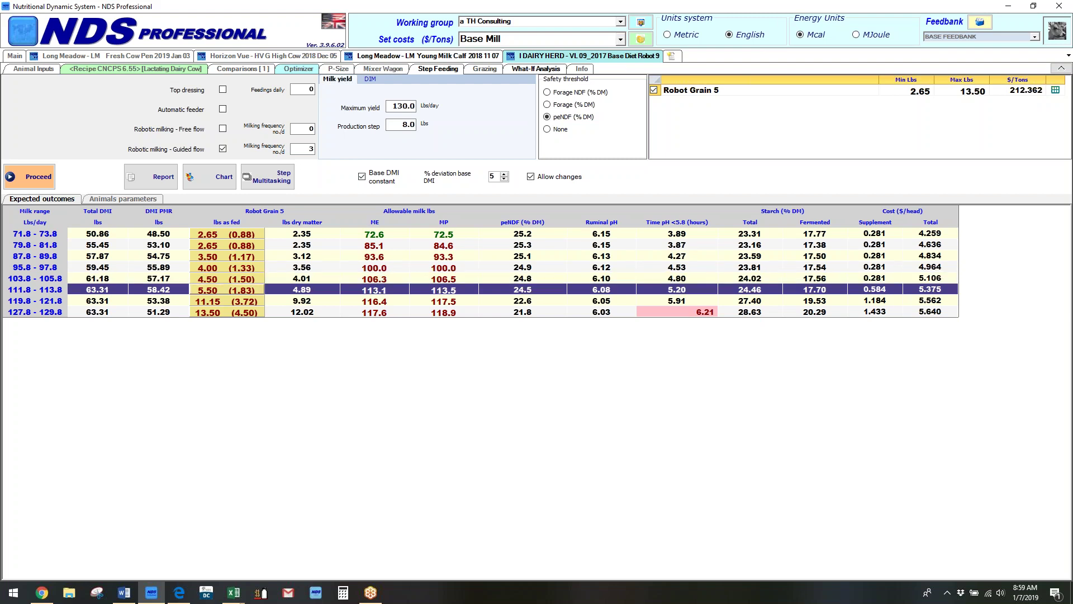
Set Robot Grain 5 to 3 lbs as fed for the 79.8–81.8 lbs/day milk range
{"action": "left_click", "coordinate": [206, 246]}
{"action": "type", "text": "3"}
{"action": "key", "text": "Return"}
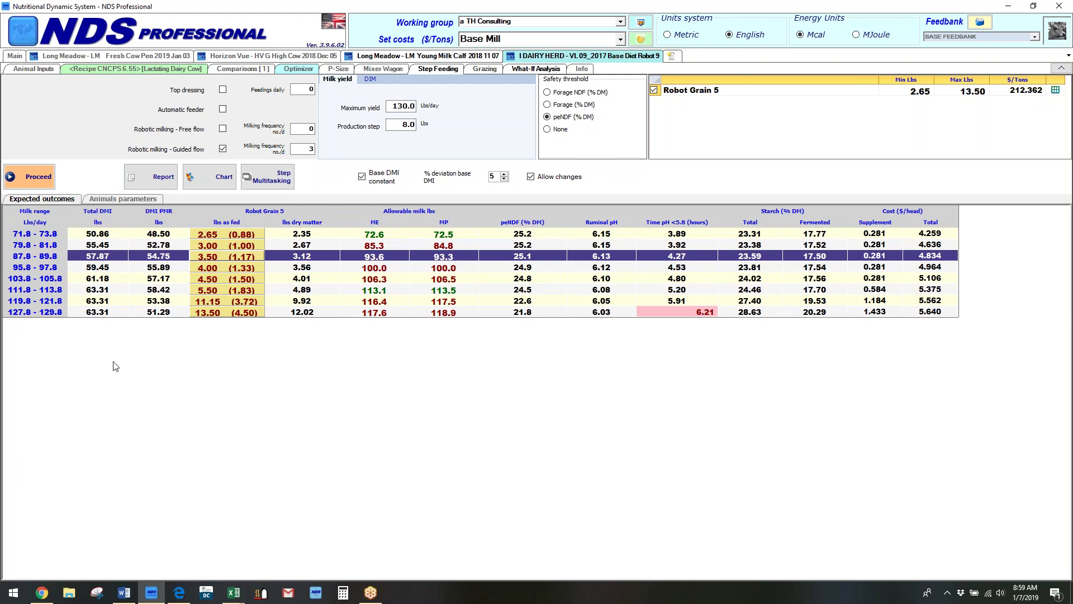
Set the production step to 10 lbs and recalculate the step feeding outcomes
{"action": "left_click", "coordinate": [400, 125]}
{"action": "type", "text": "10"}
{"action": "key", "text": "Tab"}
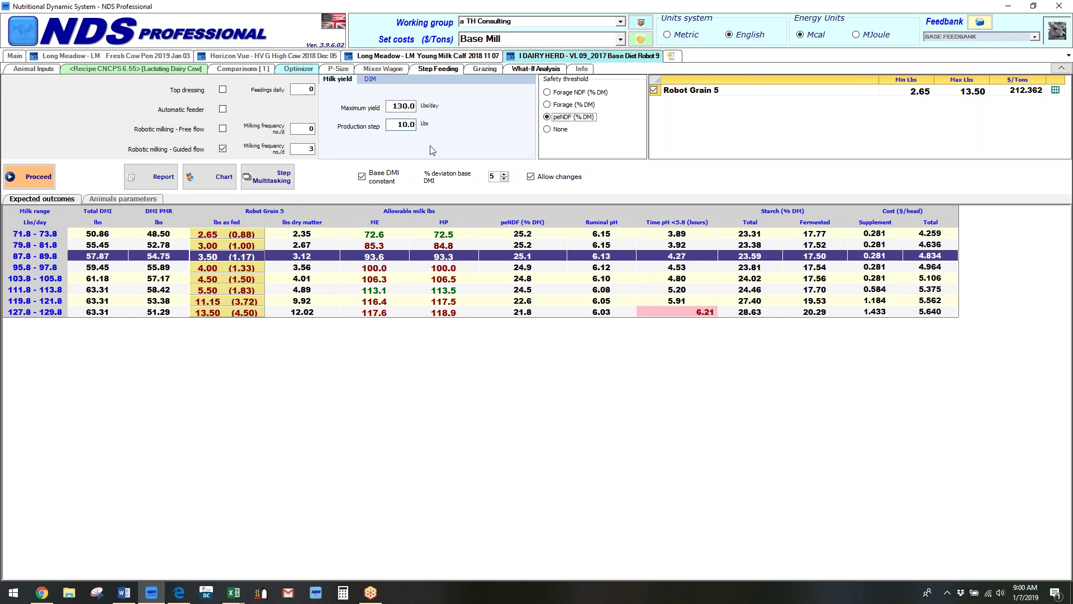
{"action": "left_click", "coordinate": [33, 178]}
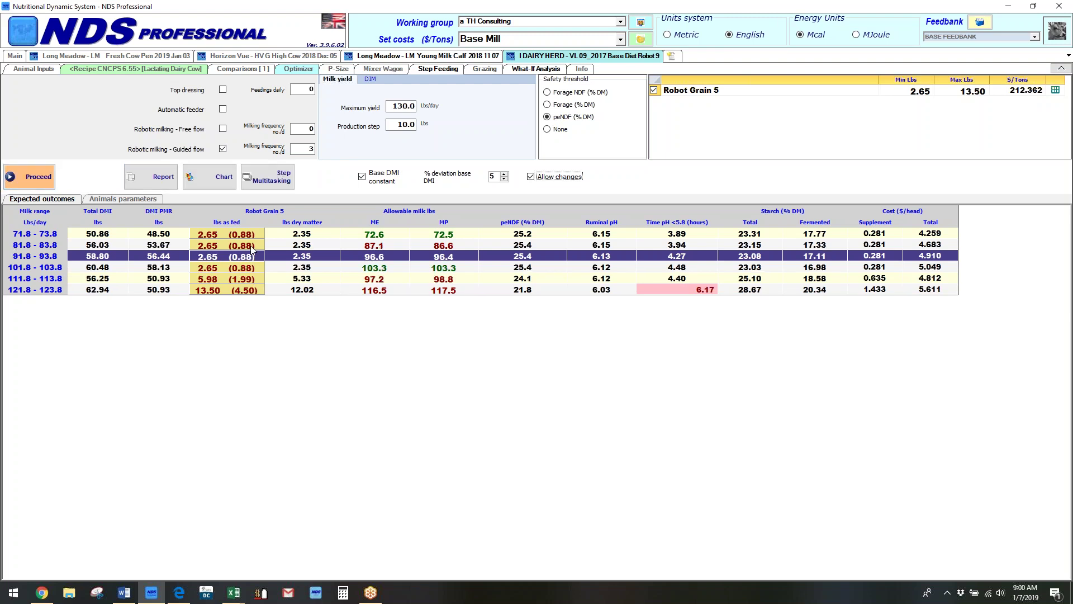
Set Robot Grain 5 to 3, 3.5, 4.2 and 6 lbs as fed for the four milk ranges from 81.8 to 113.8 lbs/day
{"action": "left_click", "coordinate": [205, 245]}
{"action": "type", "text": "3"}
{"action": "key", "text": "Return"}
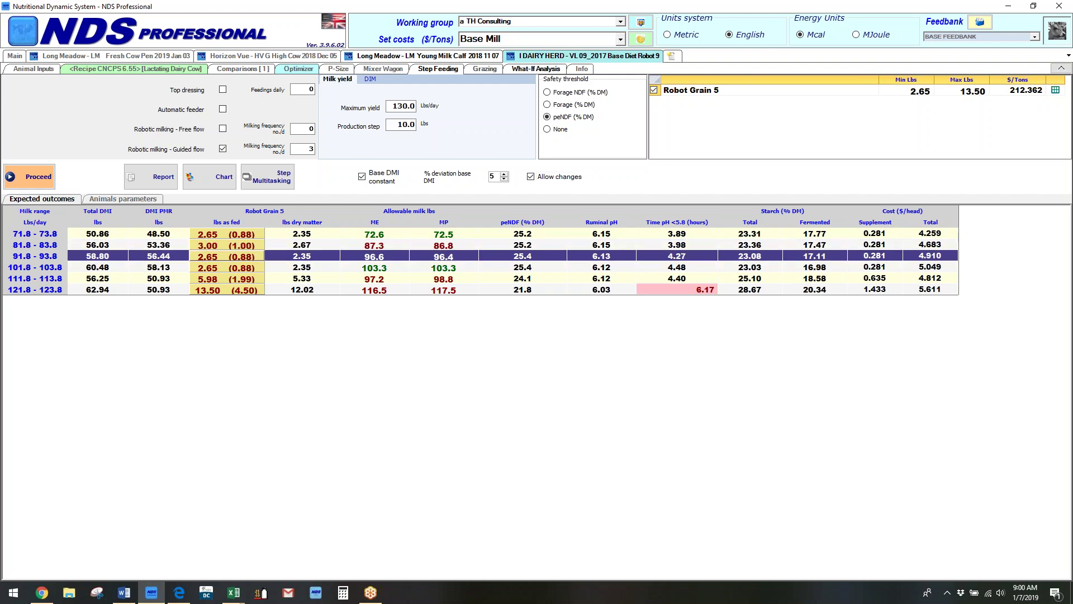
{"action": "type", "text": "3.5"}
{"action": "key", "text": "Return"}
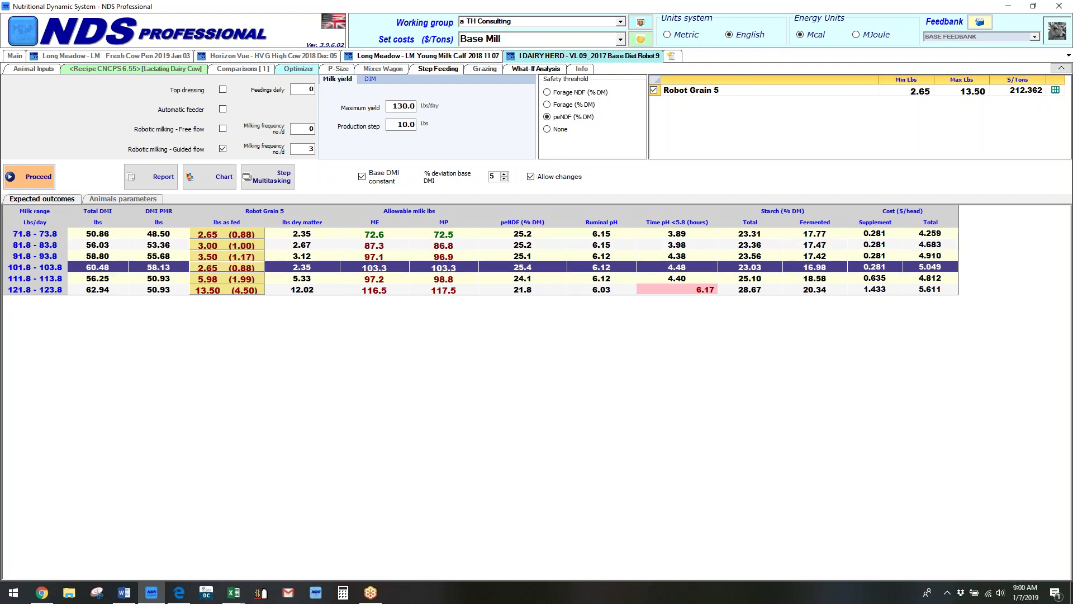
{"action": "type", "text": "4.2"}
{"action": "key", "text": "Return"}
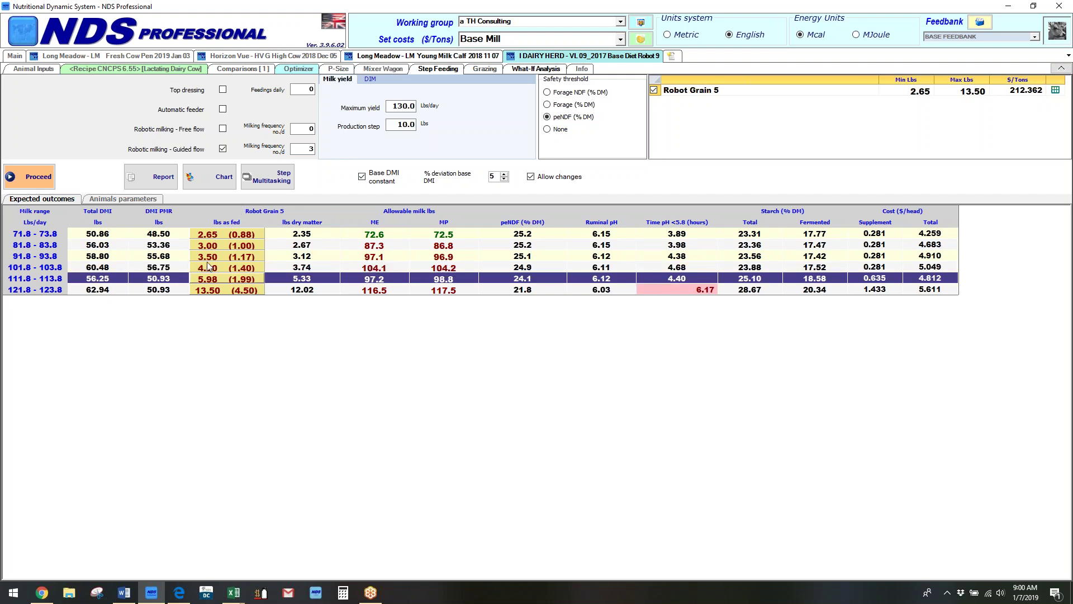
{"action": "type", "text": "6"}
{"action": "key", "text": "Return"}
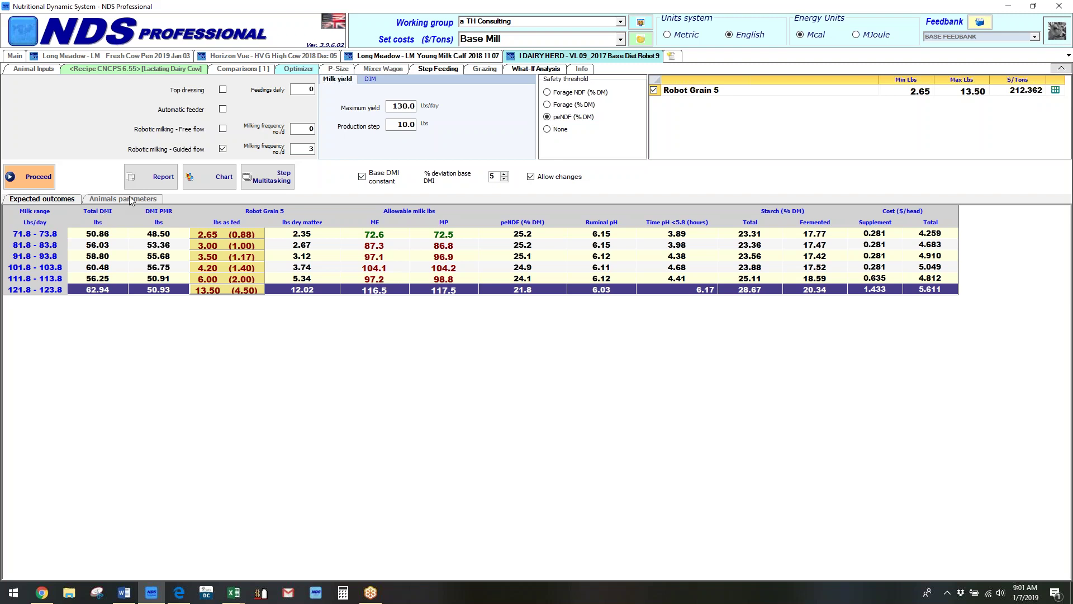
Examine the animal parameters for each milk range, such as days since calving, milk fat, protein and BCS
{"action": "left_click", "coordinate": [120, 200]}
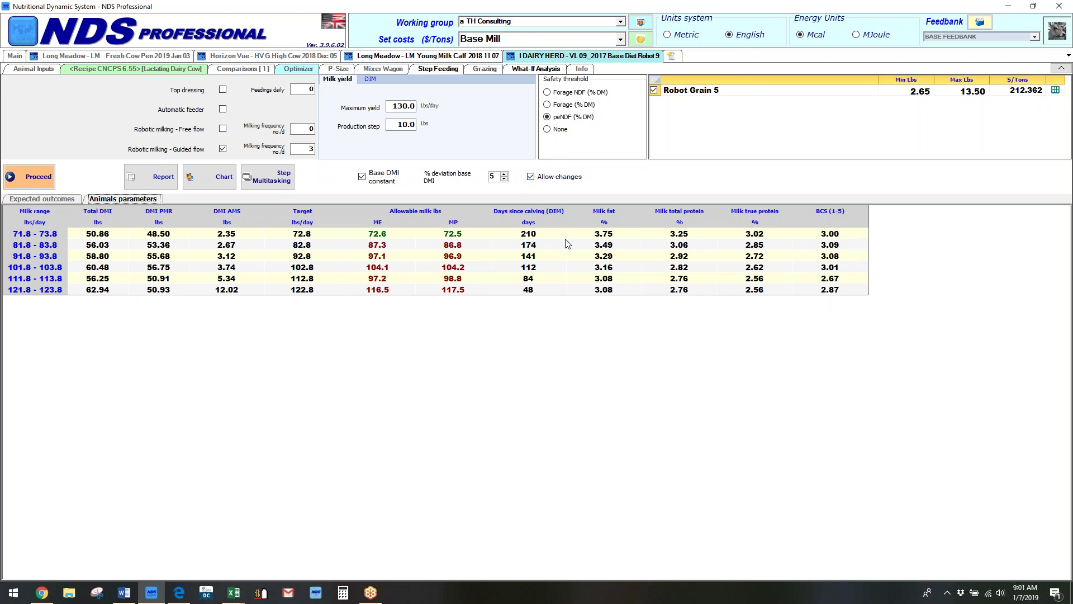
Open the step multitasking view and examine the aNDFom and CP levels across the milk ranges
{"action": "left_click", "coordinate": [263, 179]}
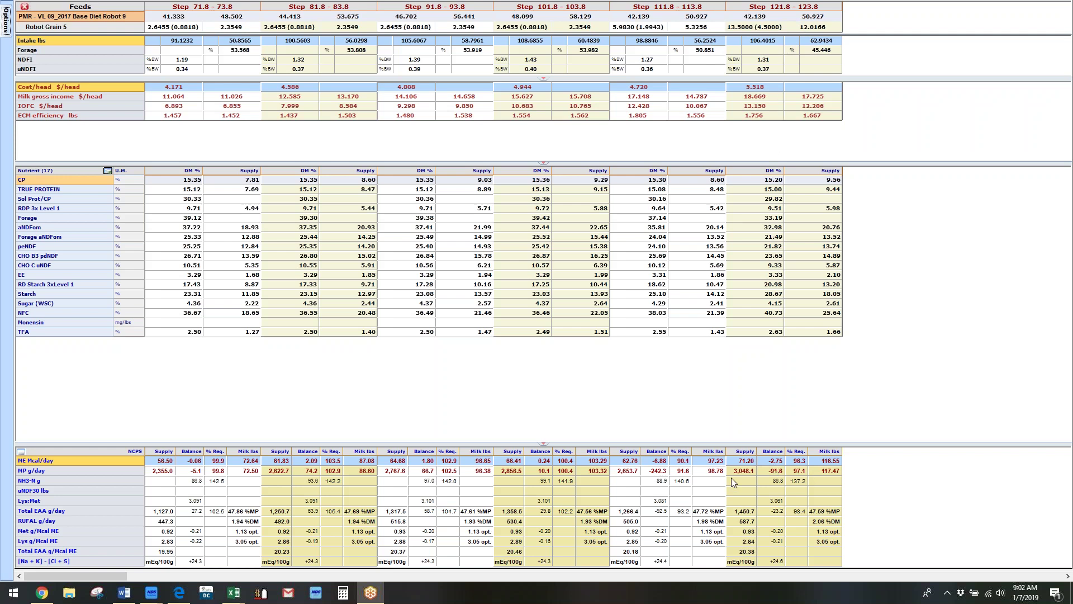
{"action": "left_click", "coordinate": [194, 230]}
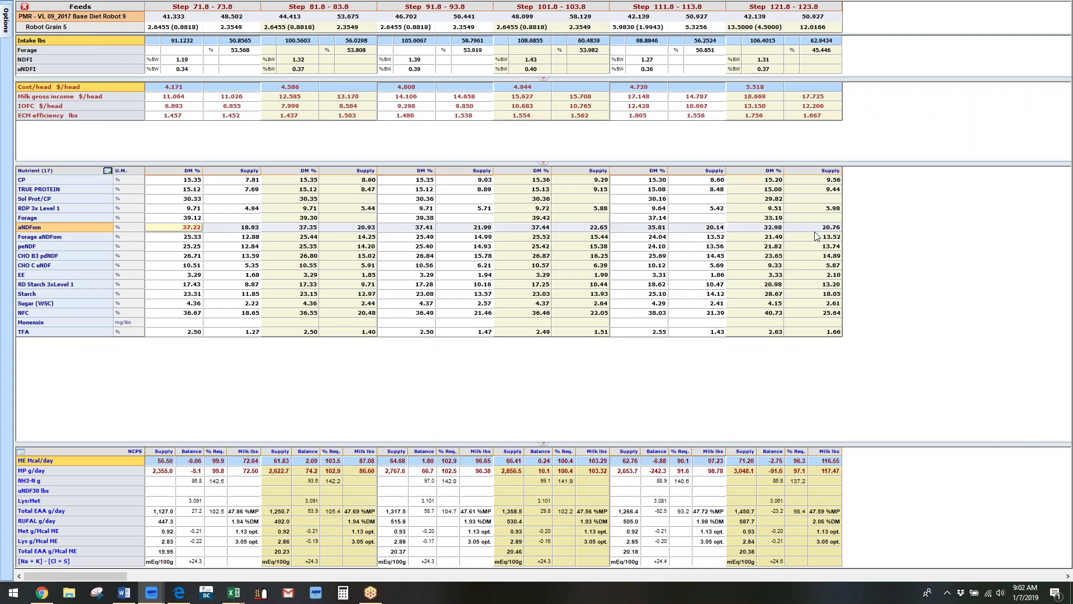
{"action": "left_click", "coordinate": [196, 180]}
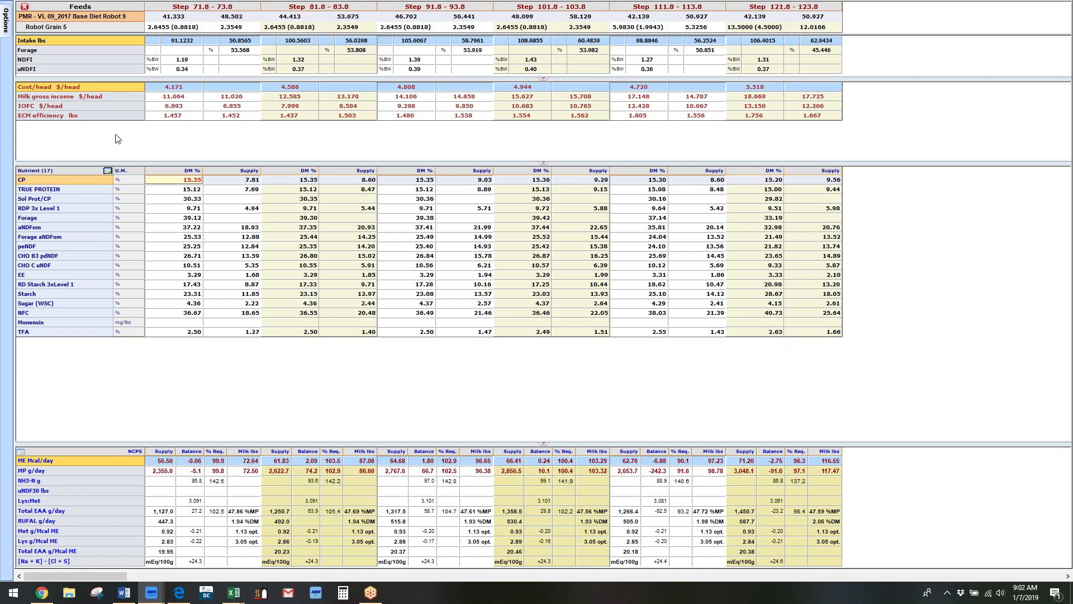
Show the animal inputs for all steps and set the target BCS of the 121.8–123.8 step to 2.8
{"action": "left_click", "coordinate": [5, 16]}
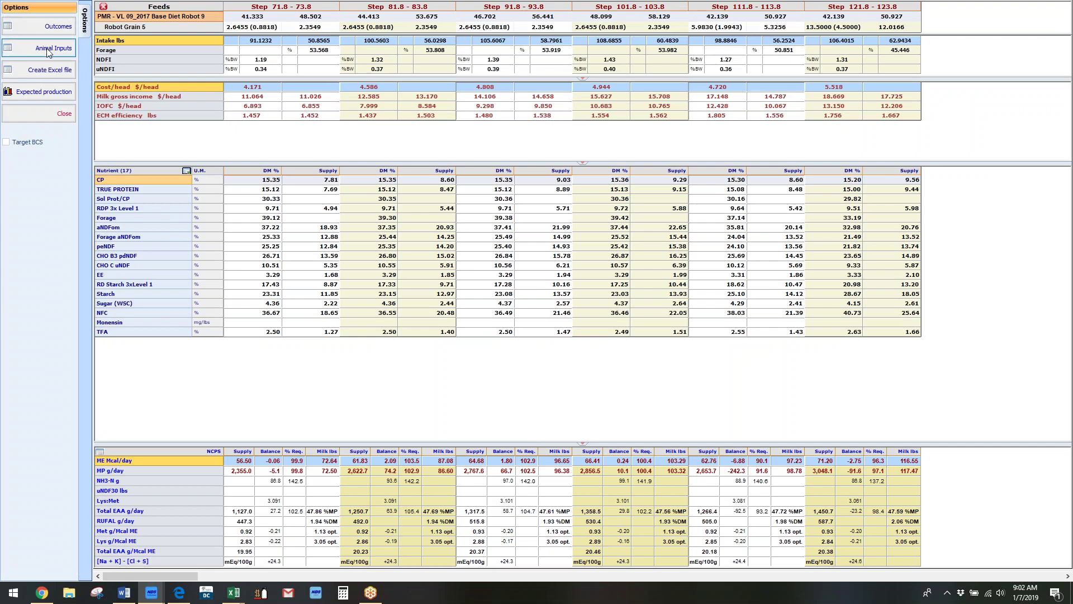
{"action": "left_click", "coordinate": [49, 50]}
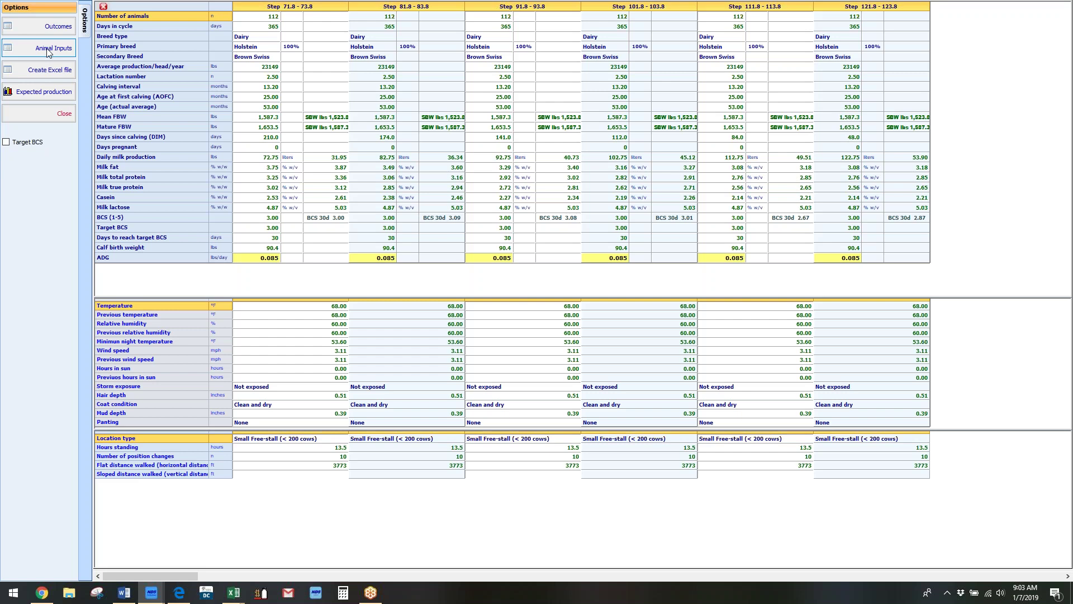
{"action": "left_click", "coordinate": [49, 52]}
{"action": "left_click", "coordinate": [879, 12]}
{"action": "left_click", "coordinate": [853, 140]}
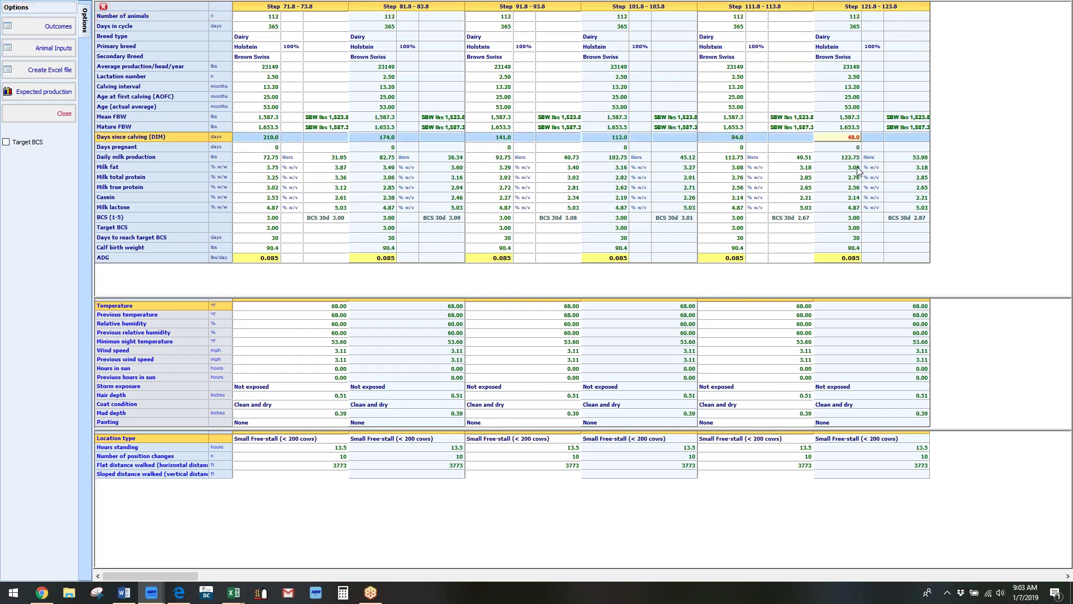
{"action": "left_click", "coordinate": [857, 221]}
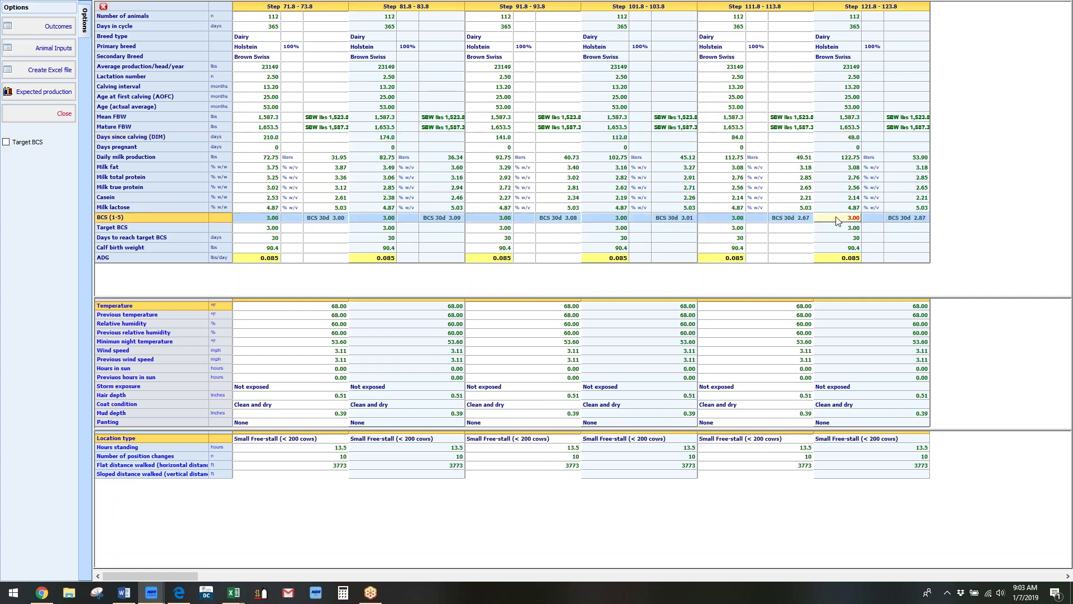
{"action": "left_click", "coordinate": [857, 230]}
{"action": "type", "text": "2"}
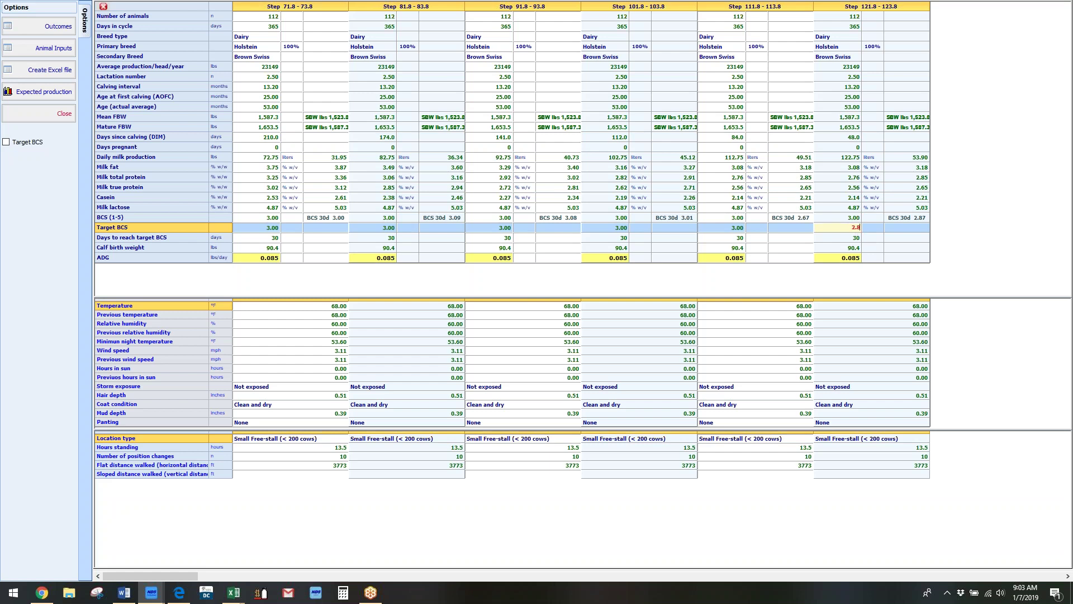
{"action": "type", "text": ".8"}
{"action": "key", "text": "Return"}
Set the target BCS of the 111.8–113.8 step to 2.9
{"action": "left_click", "coordinate": [734, 229]}
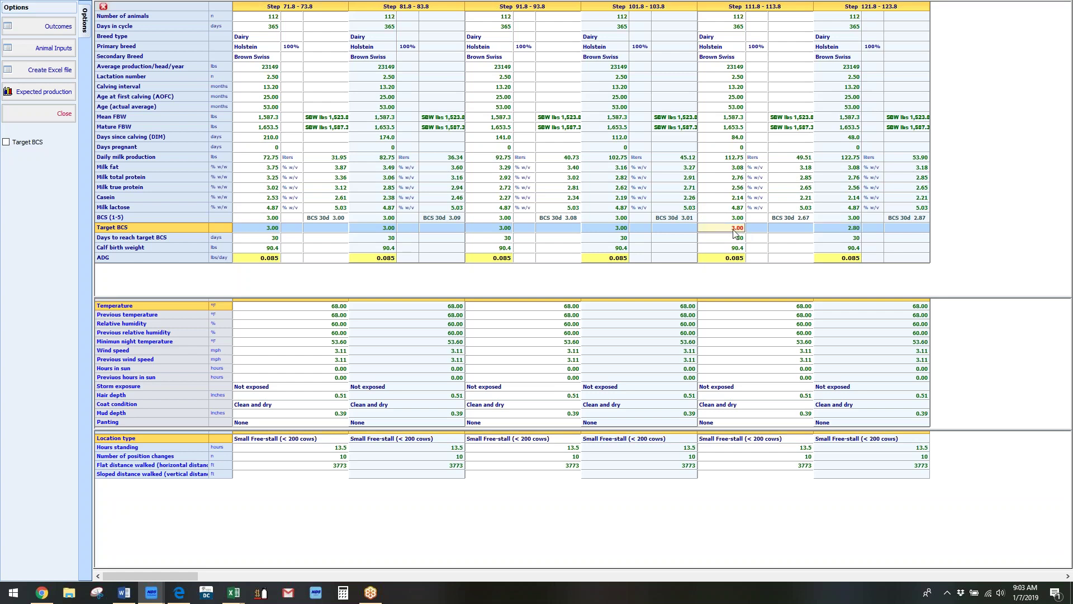
{"action": "type", "text": "2.9"}
{"action": "key", "text": "Return"}
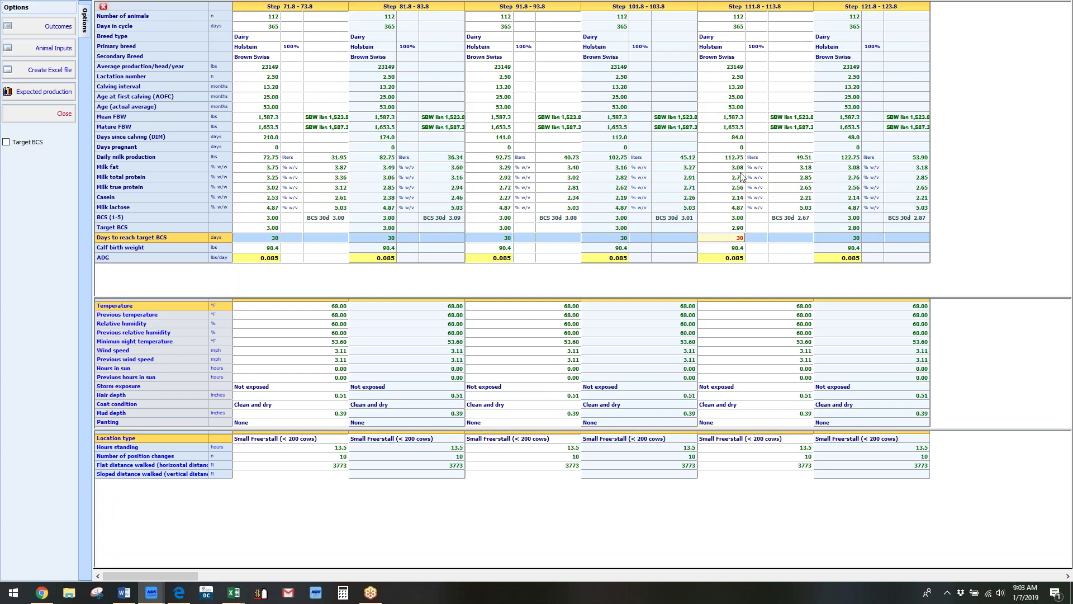
Set the BCS of the 121.8–123.8 step to 3.2 and its days to reach target BCS to 40
{"action": "left_click", "coordinate": [854, 138]}
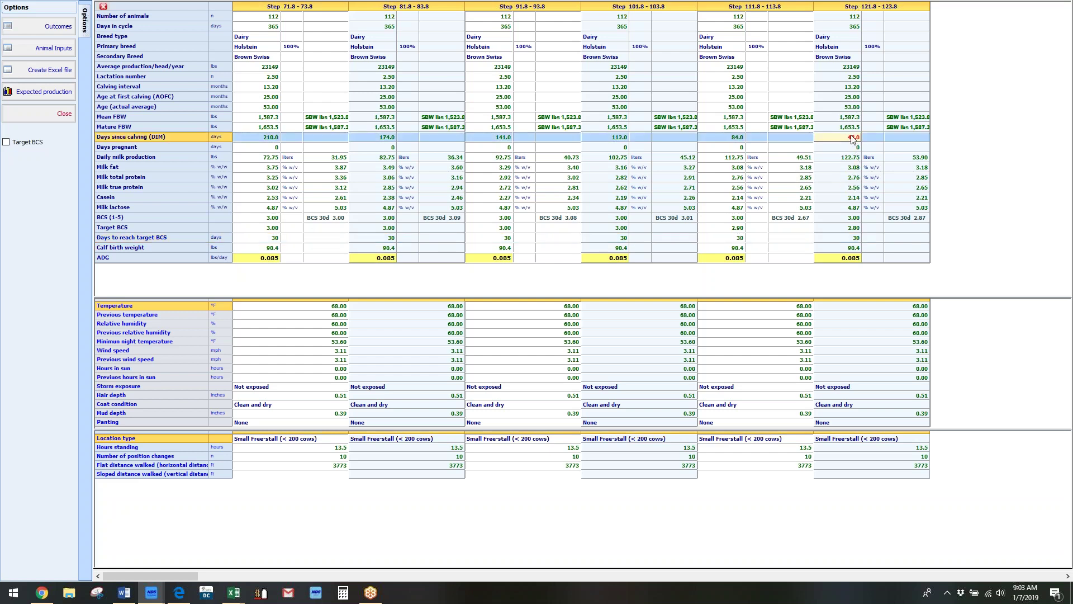
{"action": "left_click", "coordinate": [855, 220]}
{"action": "type", "text": "3"}
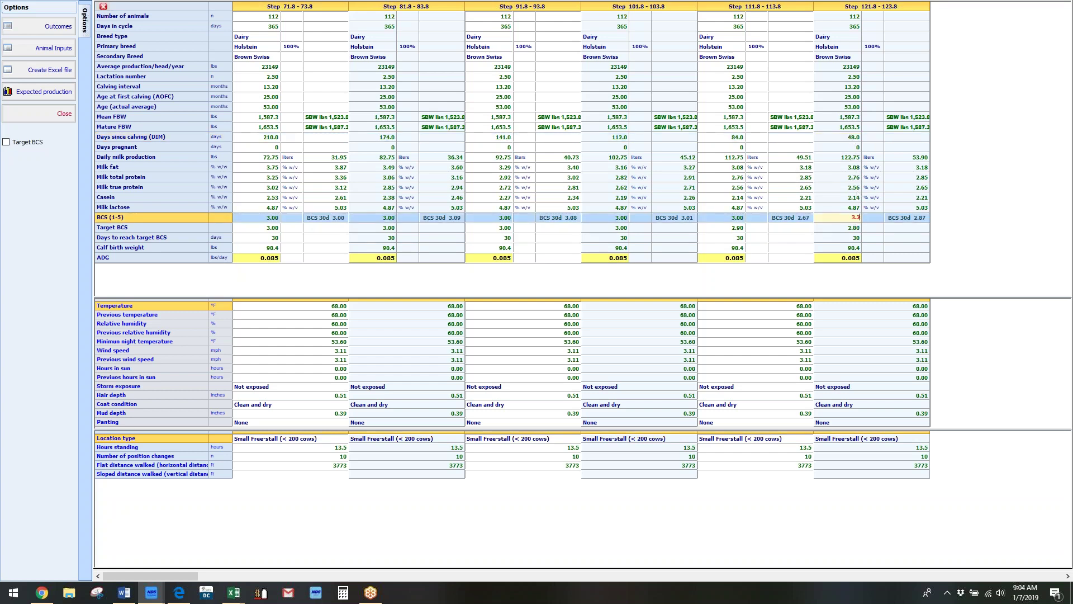
{"action": "type", "text": ".2"}
{"action": "key", "text": "Return"}
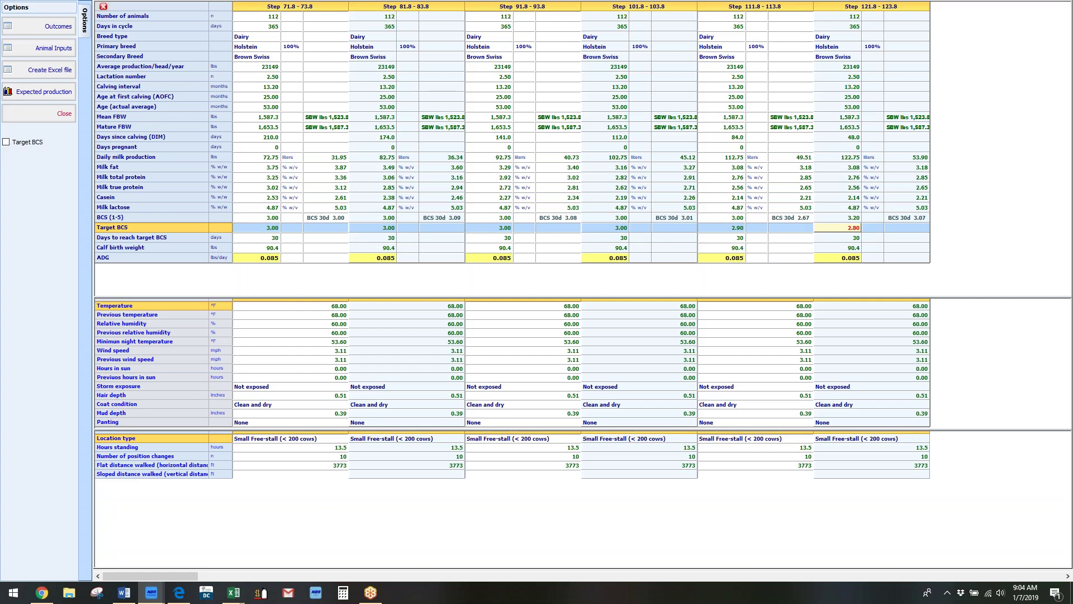
{"action": "left_click", "coordinate": [859, 238]}
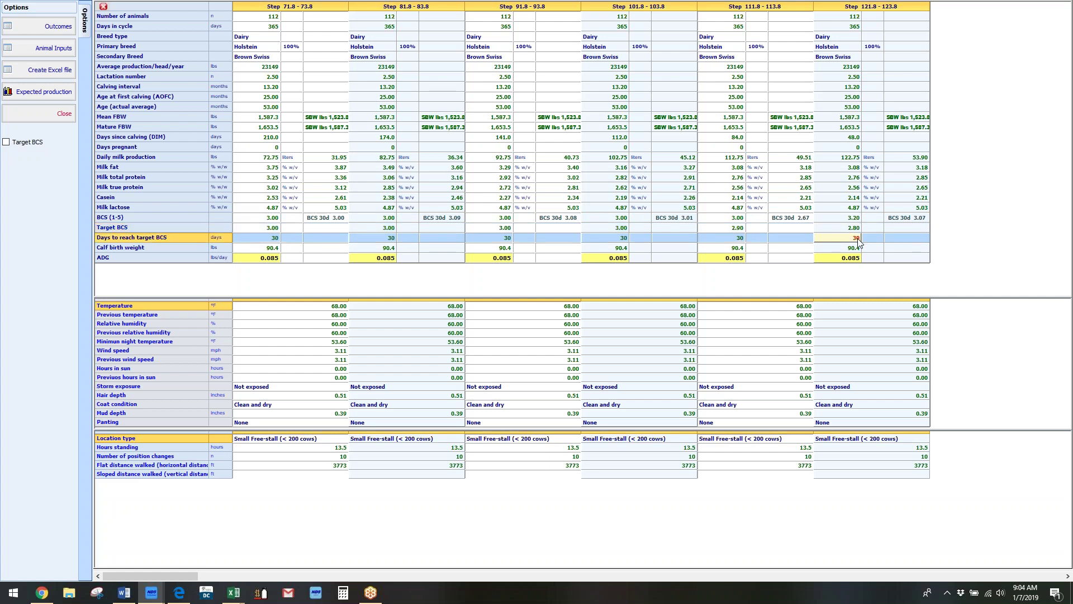
{"action": "type", "text": "40"}
Return to the outcomes and set the PMR dry matter amount of the 121.8–123.8 step to 52 lbs
{"action": "left_click", "coordinate": [56, 26]}
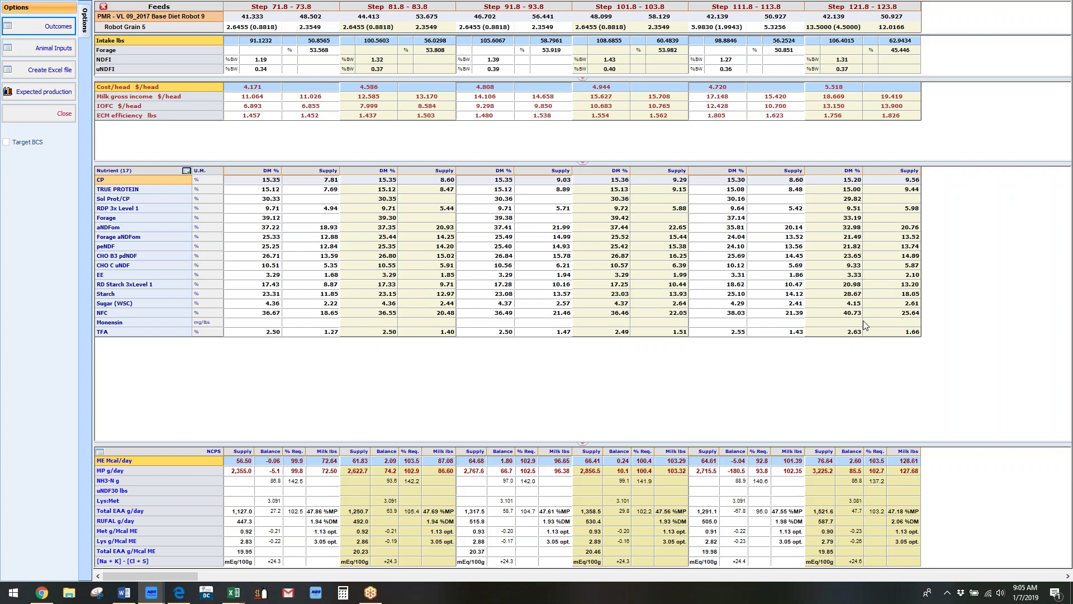
{"action": "left_click", "coordinate": [888, 18]}
{"action": "type", "text": "52"}
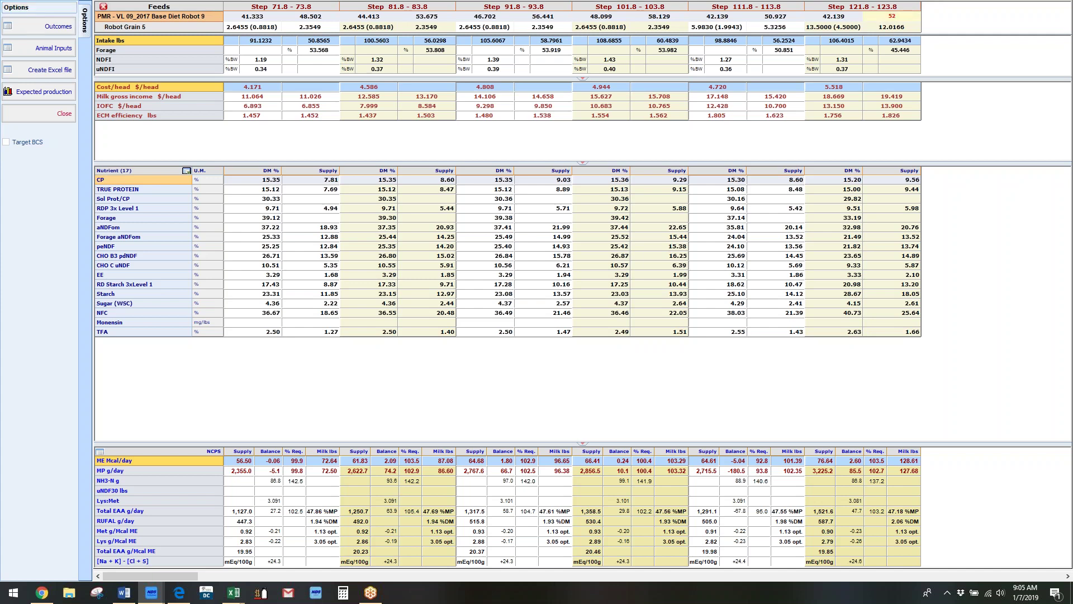
{"action": "key", "text": "Return"}
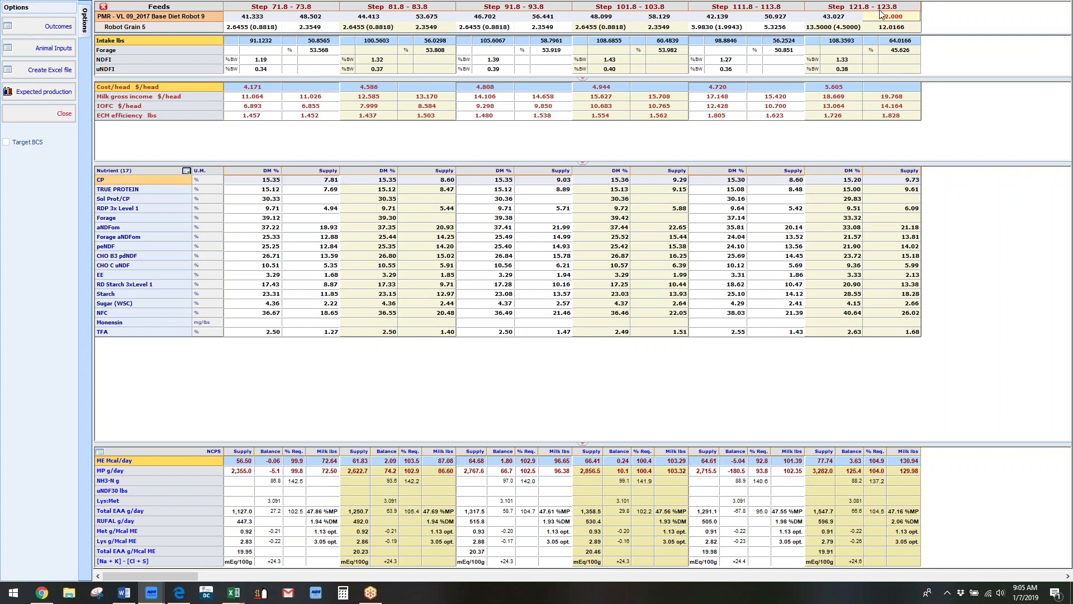
{"action": "left_click", "coordinate": [905, 44]}
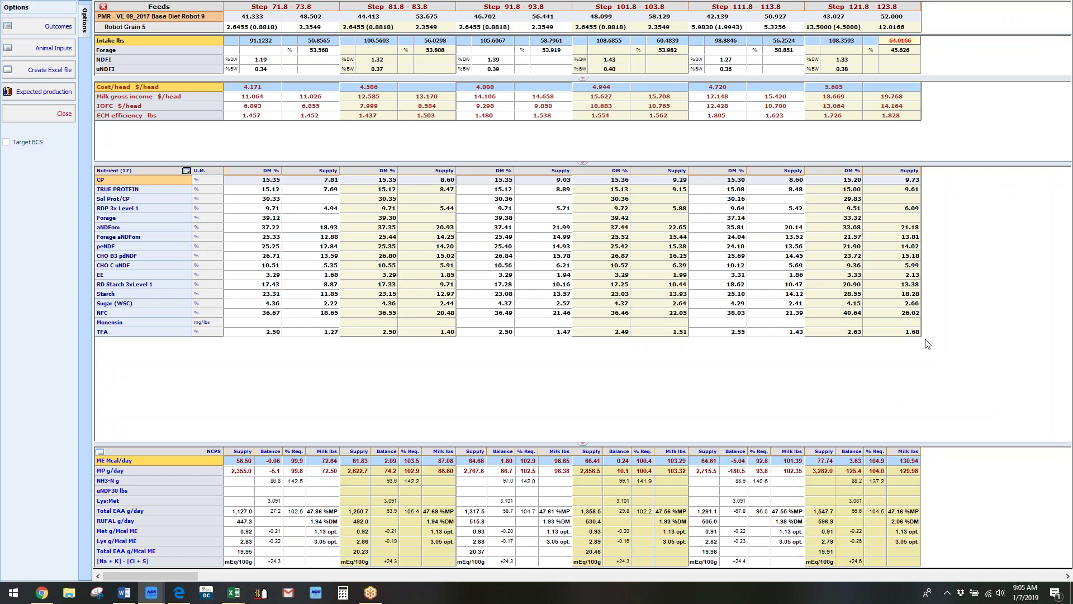
Try 45 lbs of PMR and 15 lbs of Robot Grain 5 dry matter for the 121.8–123.8 step, checking aNDFom
{"action": "left_click", "coordinate": [890, 18]}
{"action": "left_click", "coordinate": [892, 17]}
{"action": "type", "text": "45"}
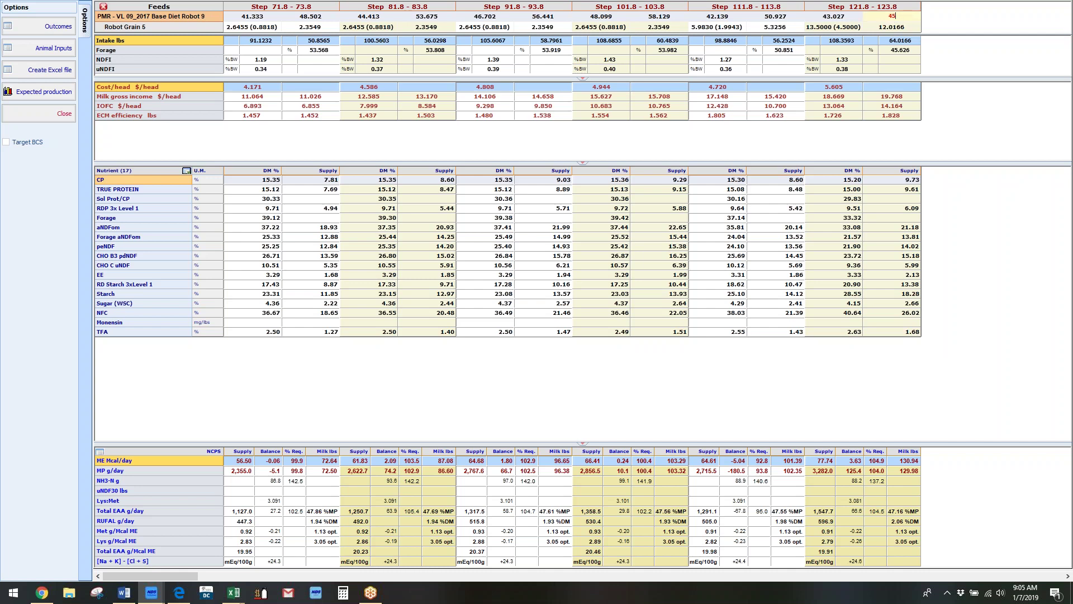
{"action": "key", "text": "Return"}
{"action": "type", "text": "1"}
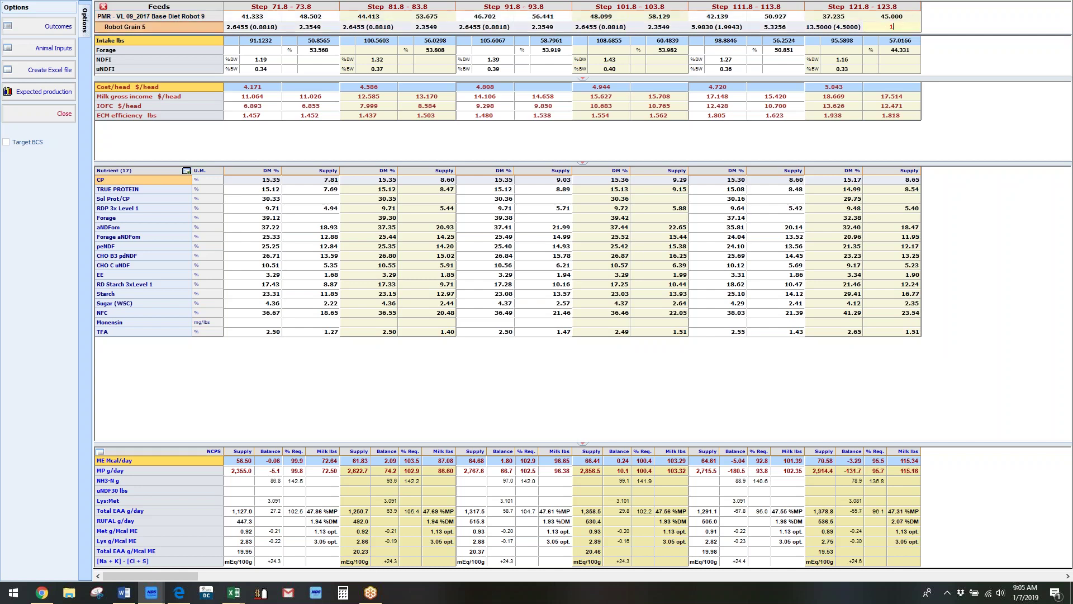
{"action": "type", "text": "5"}
{"action": "key", "text": "Return"}
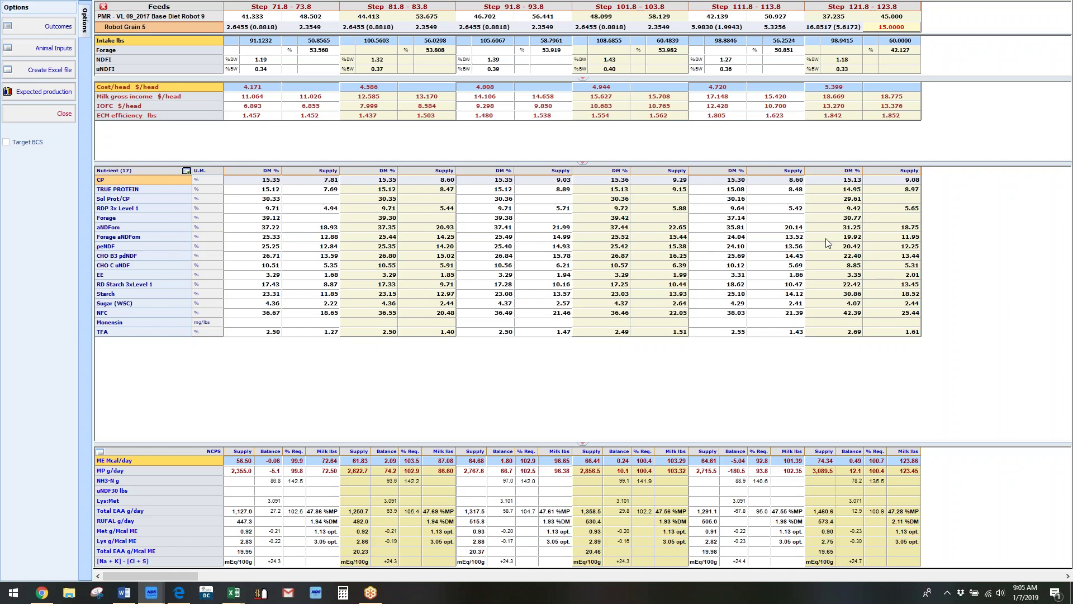
{"action": "left_click", "coordinate": [852, 228]}
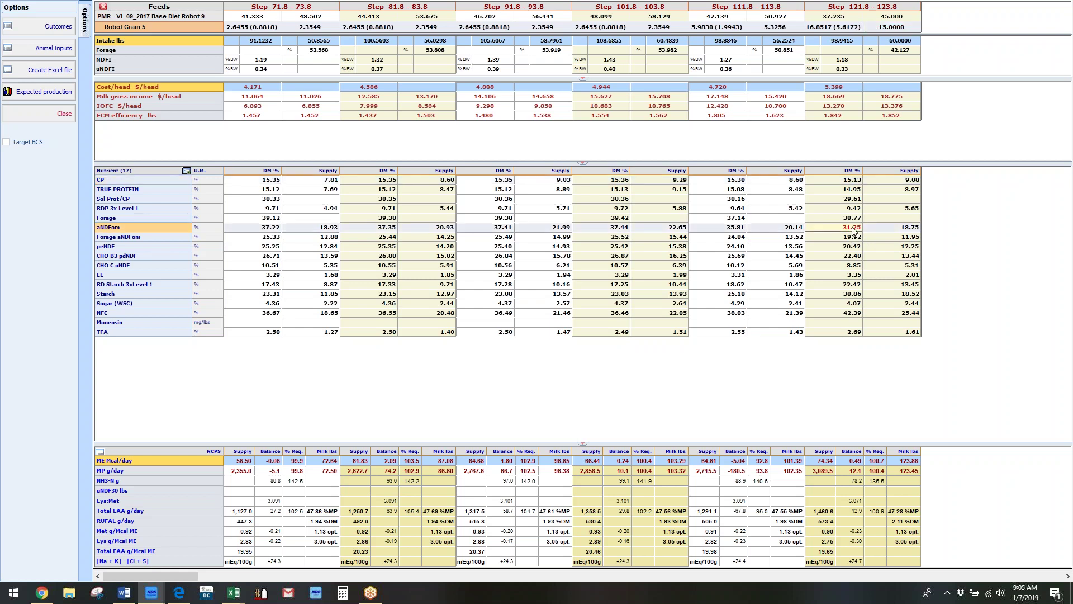
Try 40 lbs of PMR and 18 lbs of Robot Grain 5 dry matter for the 121.8–123.8 step, checking aNDFom
{"action": "left_click", "coordinate": [899, 19]}
{"action": "type", "text": "40"}
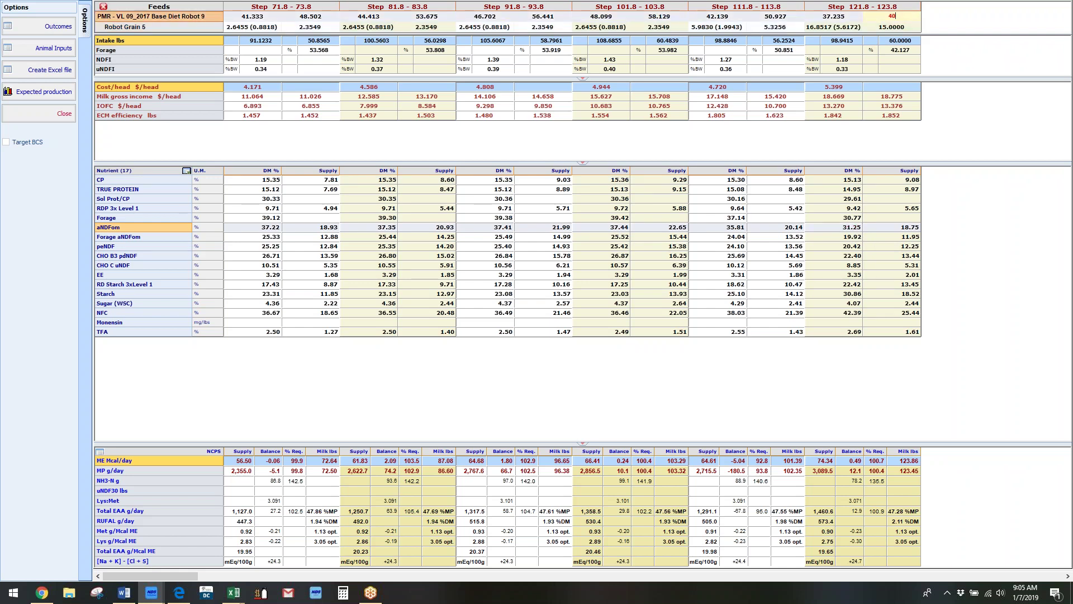
{"action": "key", "text": "Return"}
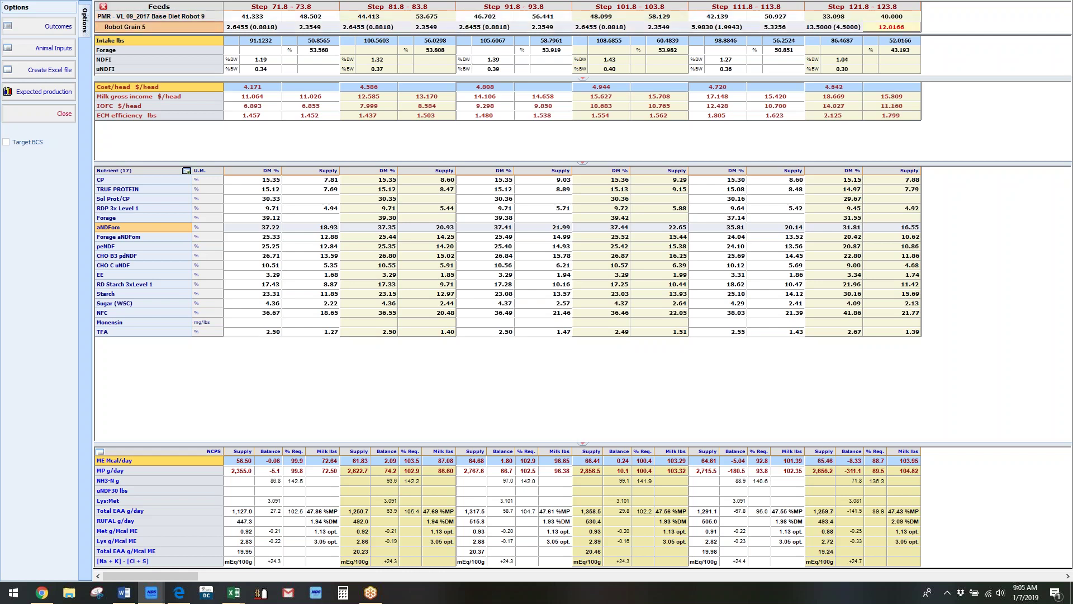
{"action": "type", "text": "18"}
{"action": "key", "text": "Return"}
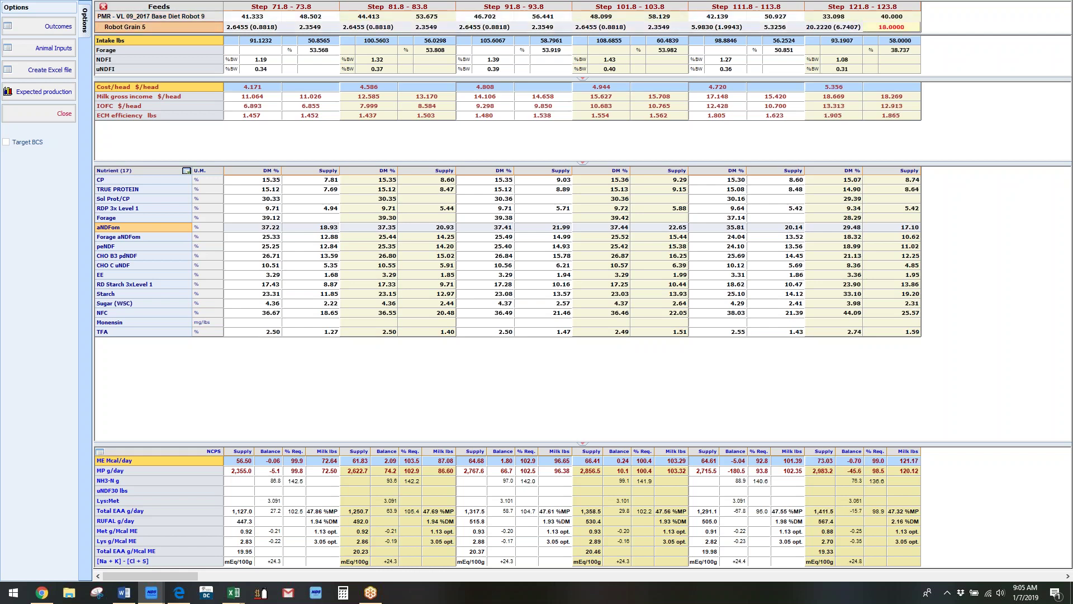
{"action": "left_click", "coordinate": [845, 228]}
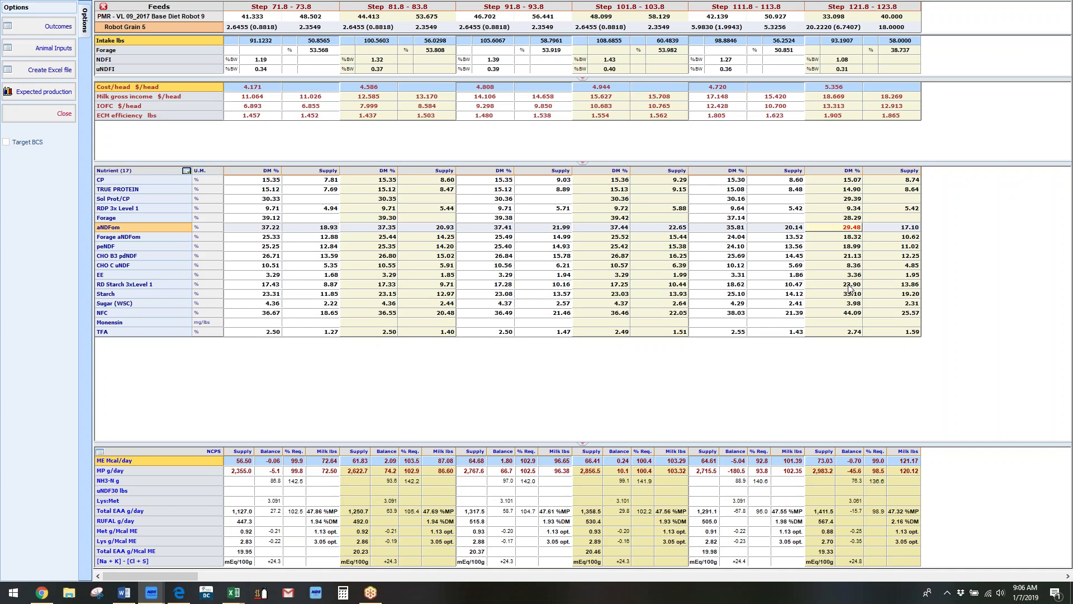
Set the PMR dry matter amount of the 121.8–123.8 step back to 52 lbs
{"action": "left_click", "coordinate": [890, 19]}
{"action": "type", "text": "52"}
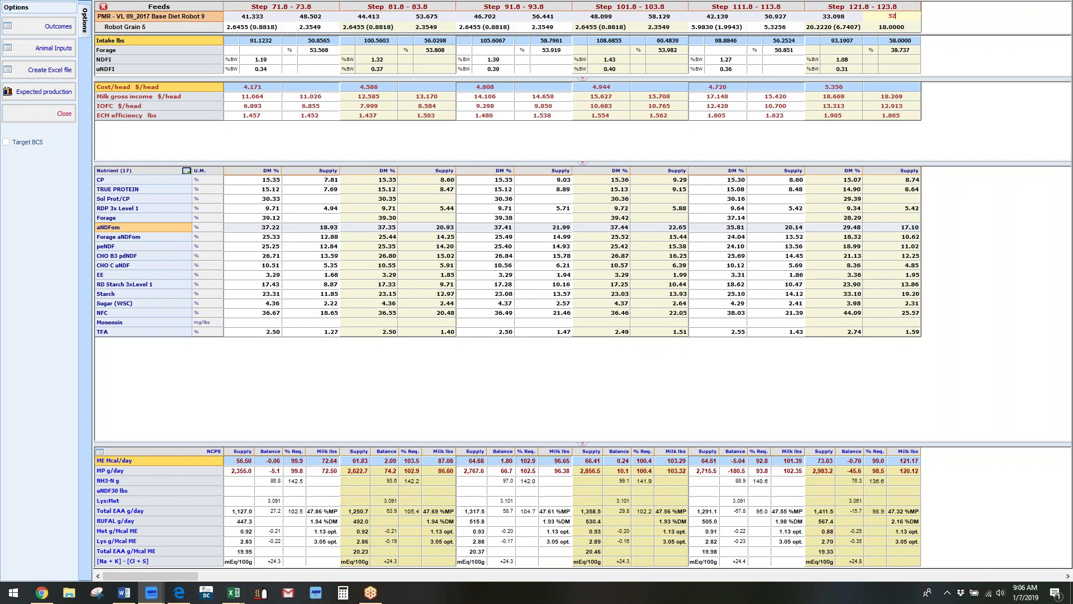
{"action": "key", "text": "Return"}
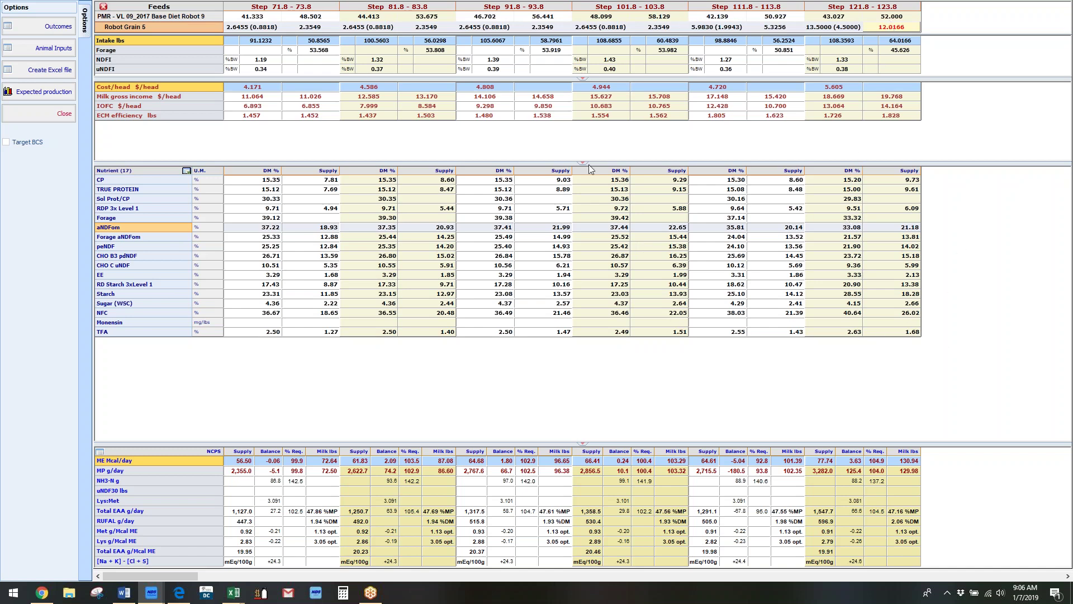
Review the milk fat animal input for the 71.8–73.8 step, and close the multitasking view
{"action": "left_click", "coordinate": [38, 52]}
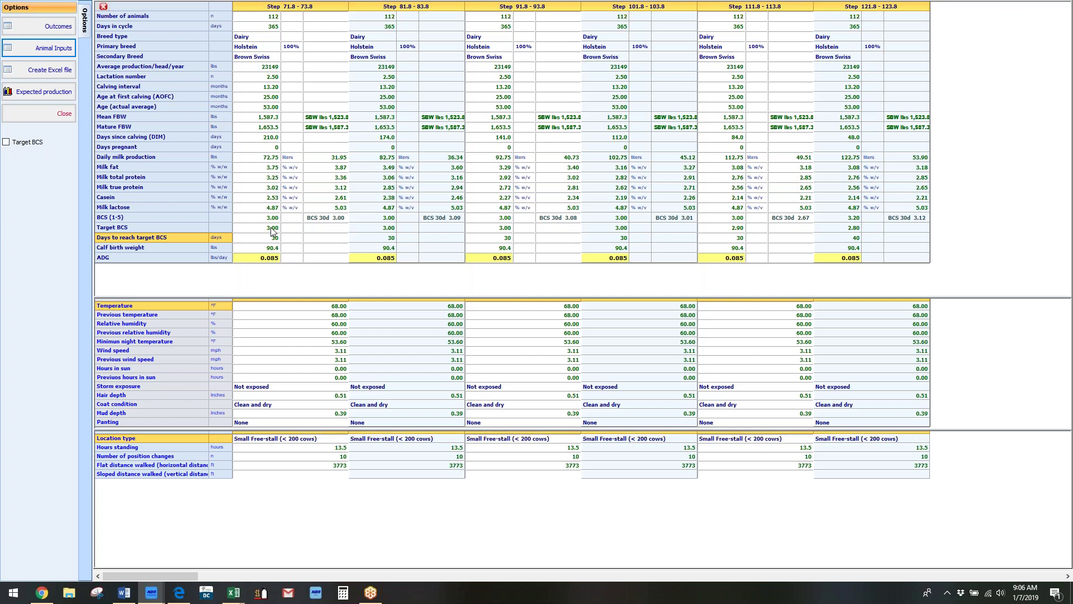
{"action": "left_click", "coordinate": [271, 169]}
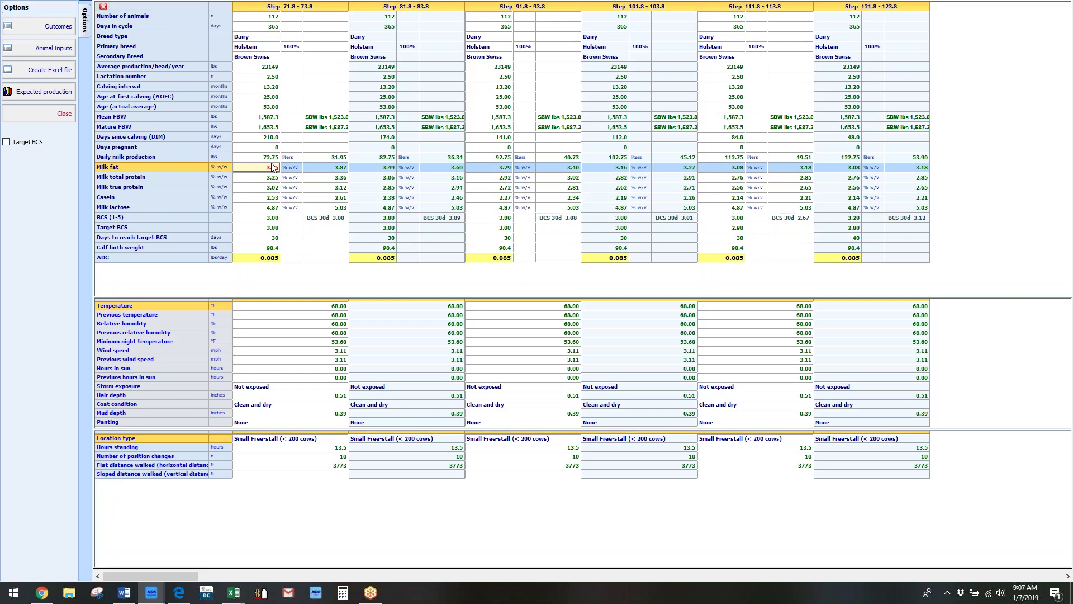
{"action": "left_click", "coordinate": [102, 7]}
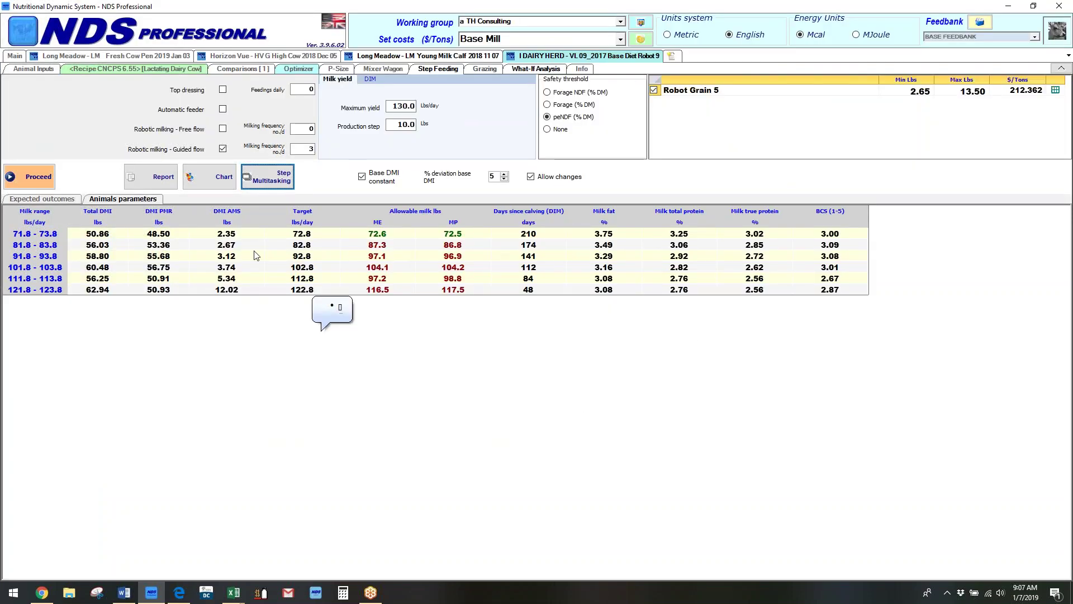
Display the expected outcomes by milk range and generate the production step feeding report
{"action": "left_click", "coordinate": [50, 201]}
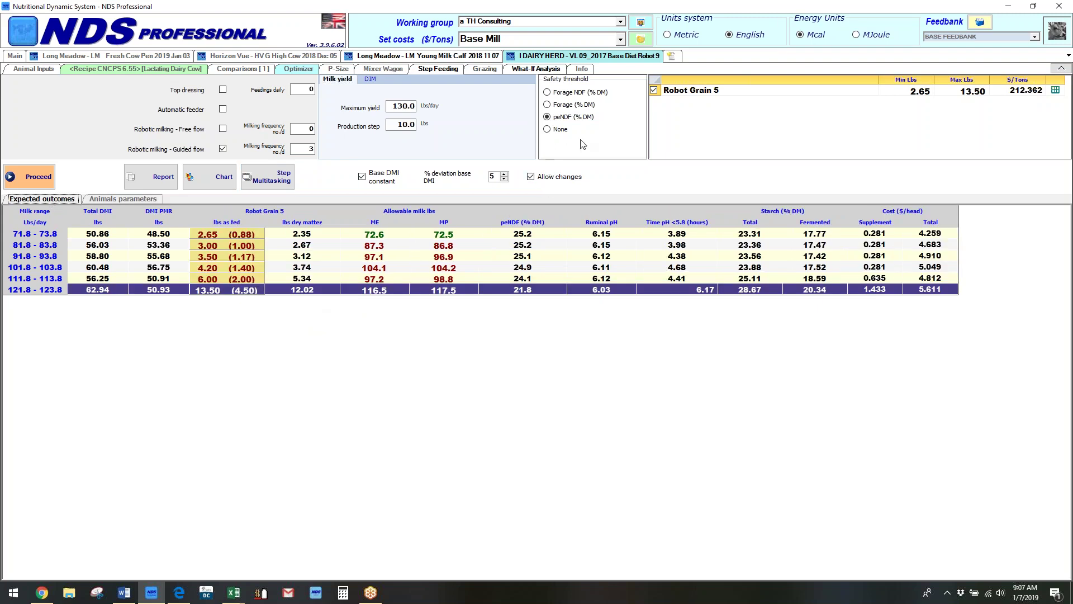
{"action": "mouse_move", "coordinate": [687, 118]}
{"action": "left_click", "coordinate": [151, 177]}
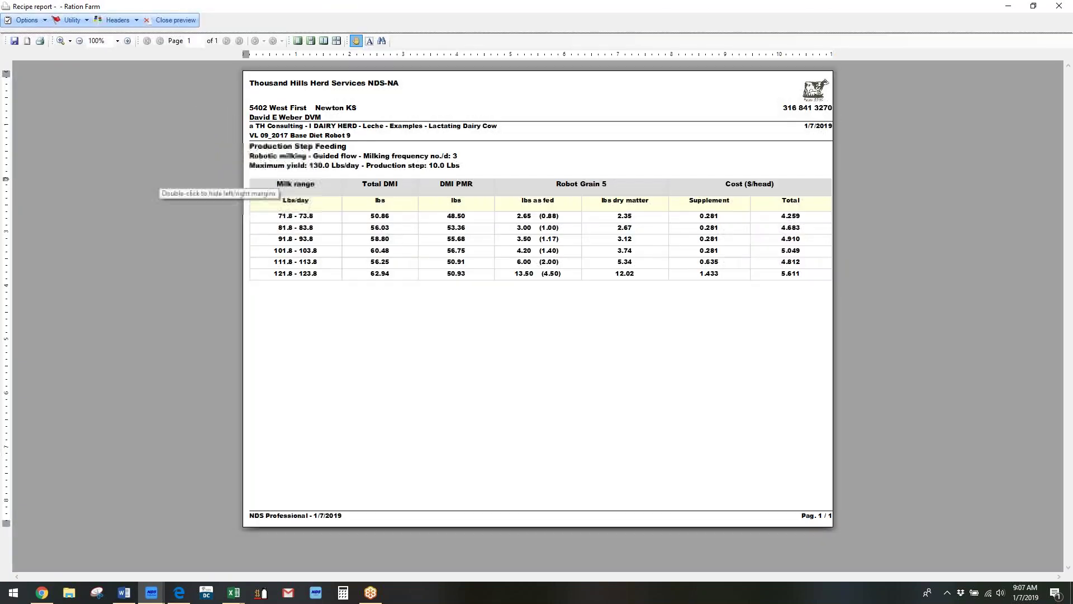
Add the ME and MP allowable milk columns to the step feeding report through its properties and apply the changes
{"action": "left_click", "coordinate": [44, 20]}
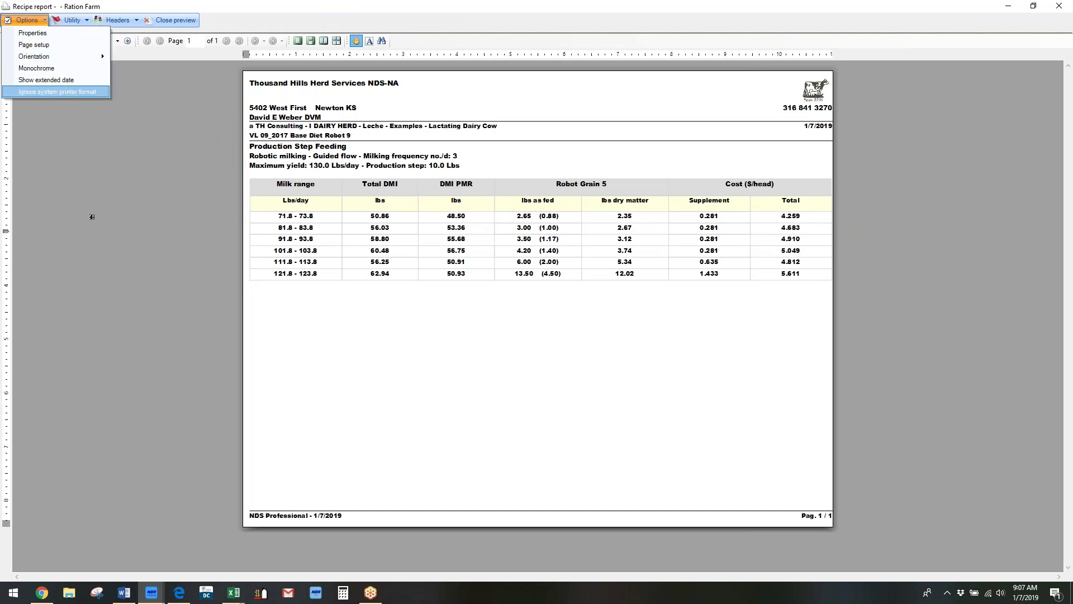
{"action": "left_click", "coordinate": [89, 219]}
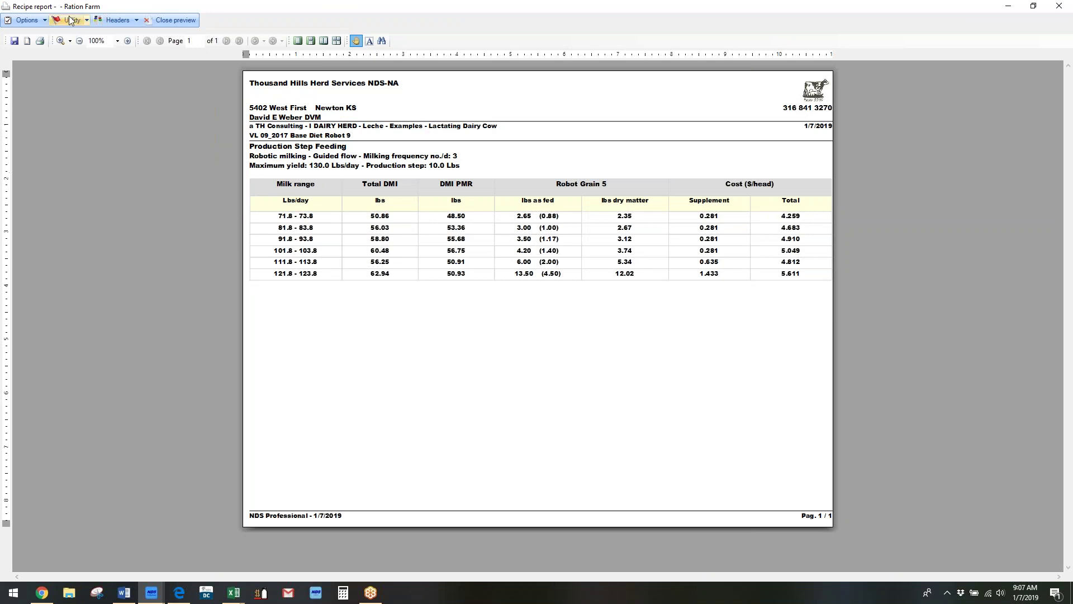
{"action": "left_click", "coordinate": [44, 21]}
{"action": "left_click", "coordinate": [43, 33]}
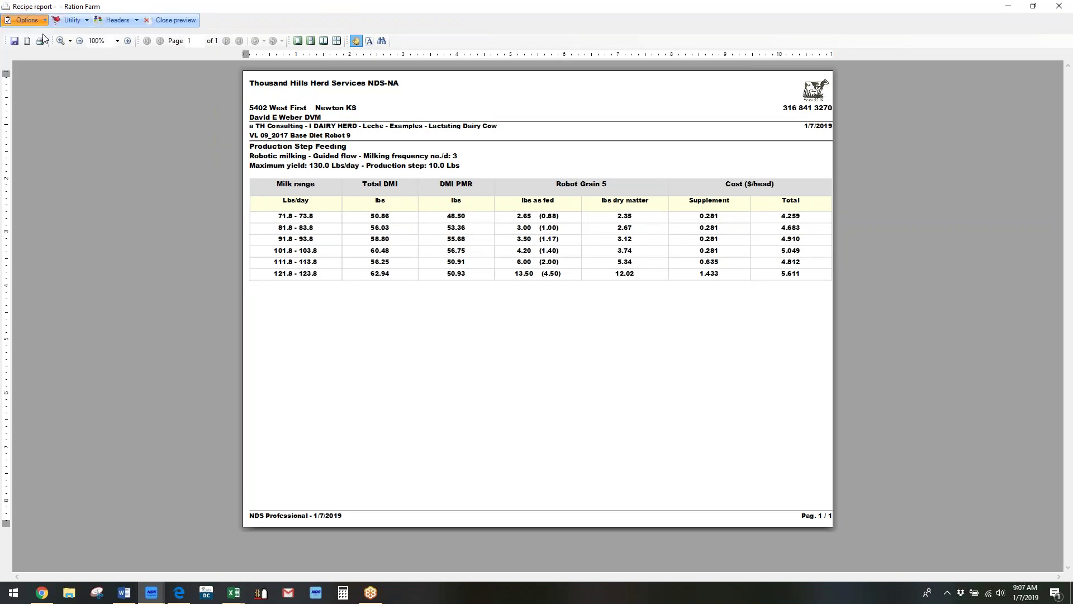
{"action": "left_click_drag", "start_coordinate": [419, 146], "coordinate": [507, 323]}
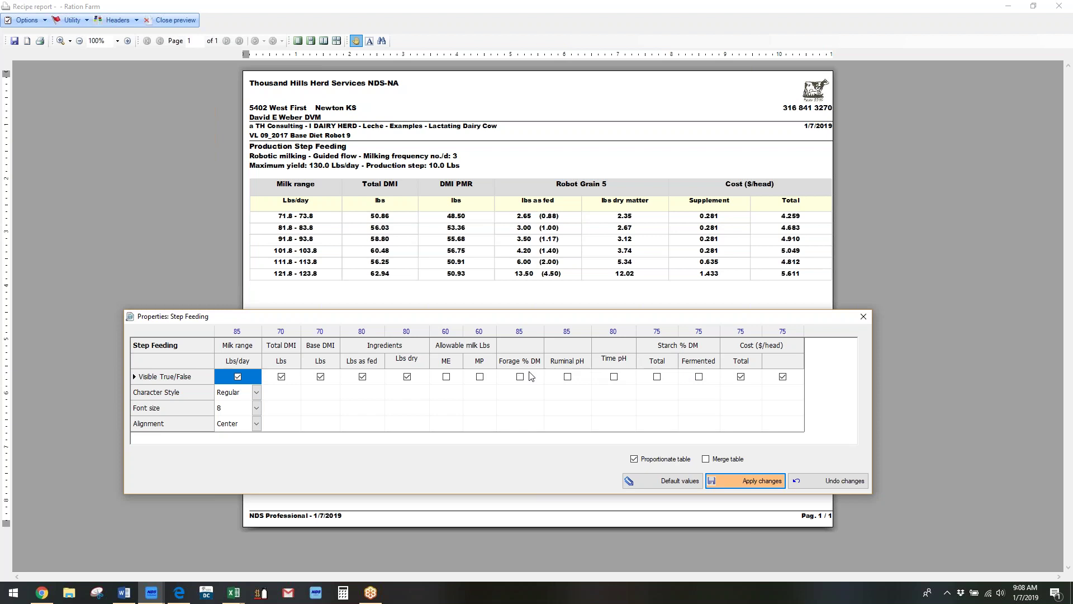
{"action": "left_click", "coordinate": [446, 376]}
{"action": "left_click", "coordinate": [479, 377]}
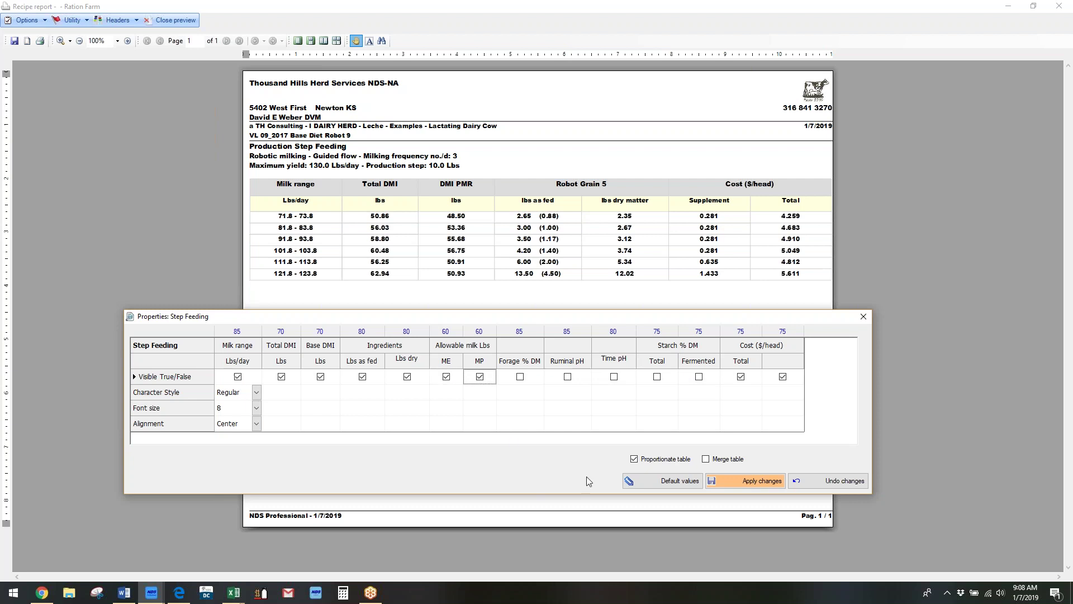
{"action": "left_click", "coordinate": [771, 484]}
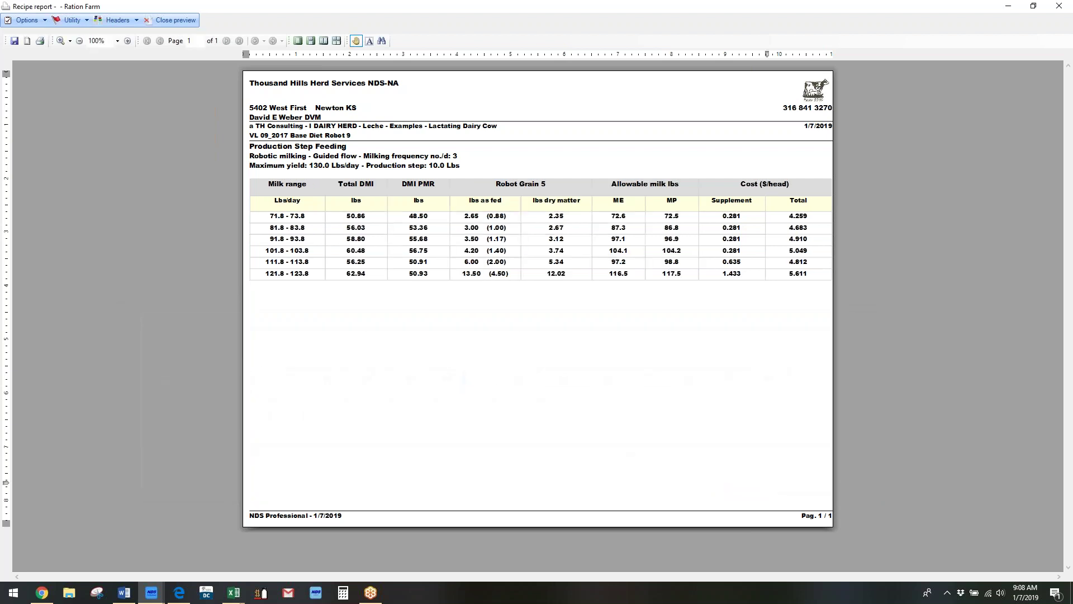